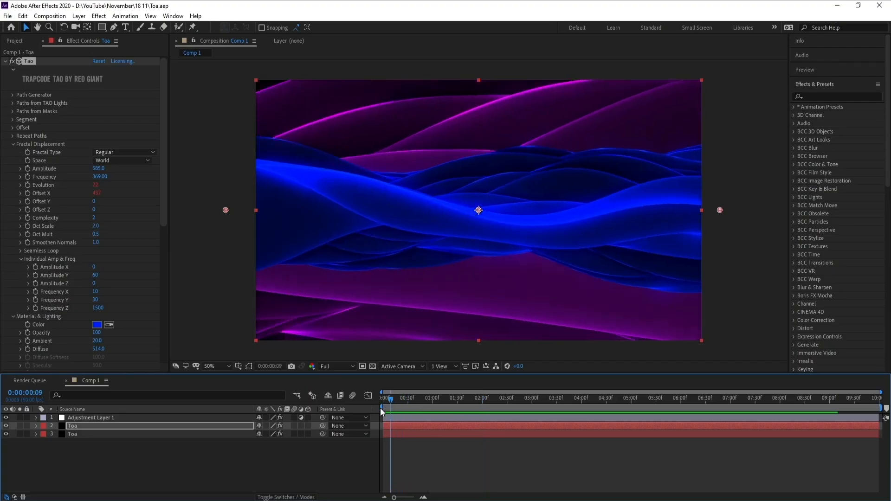
Step: Play back the finished wave animation and scrub through it on the timeline
key("space")
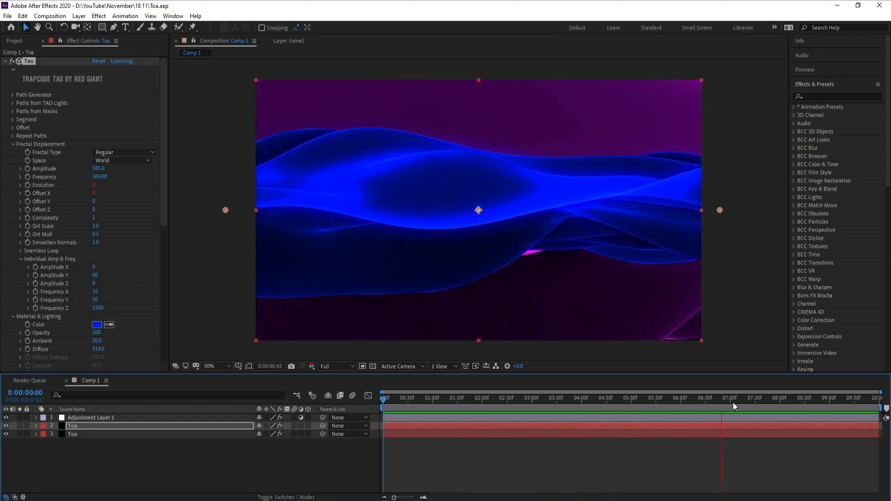
left_click_drag(735, 400, 604, 404)
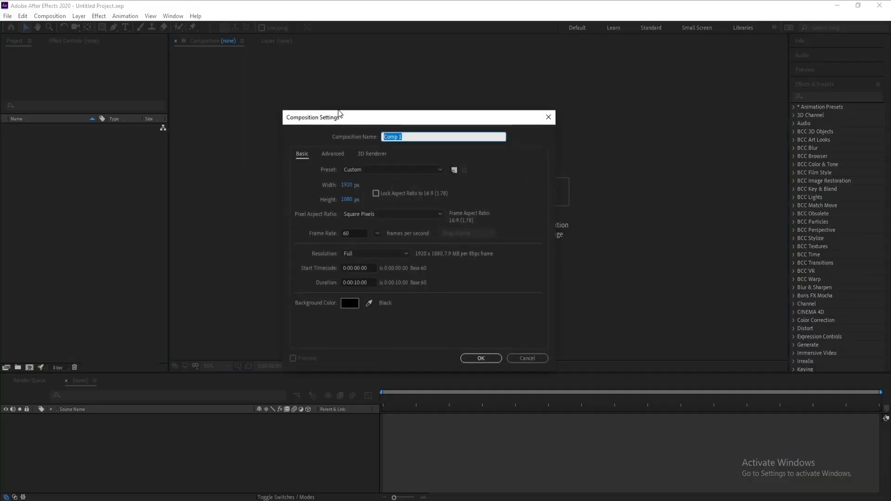
Step: Create a 1920 x 1080, 60 fps, 10-second composition and add a black solid named Tao
left_click_drag(338, 111, 326, 56)
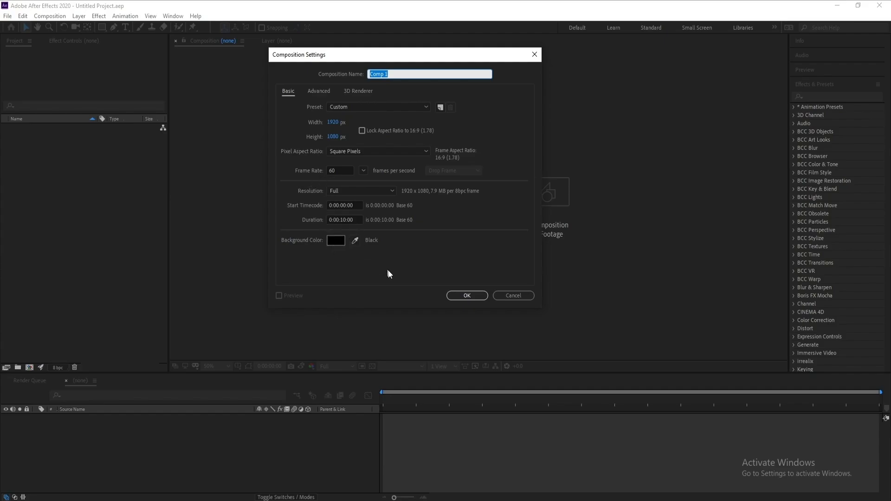
left_click(454, 297)
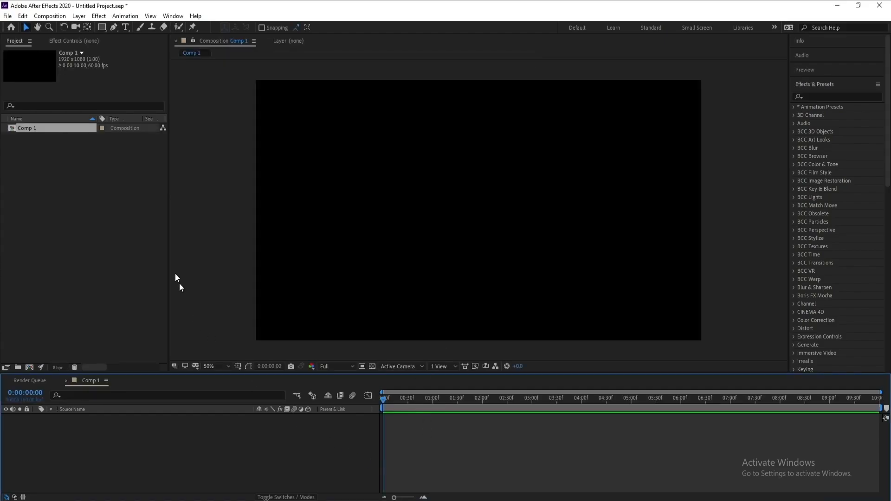
left_click(79, 16)
mouse_move(89, 28)
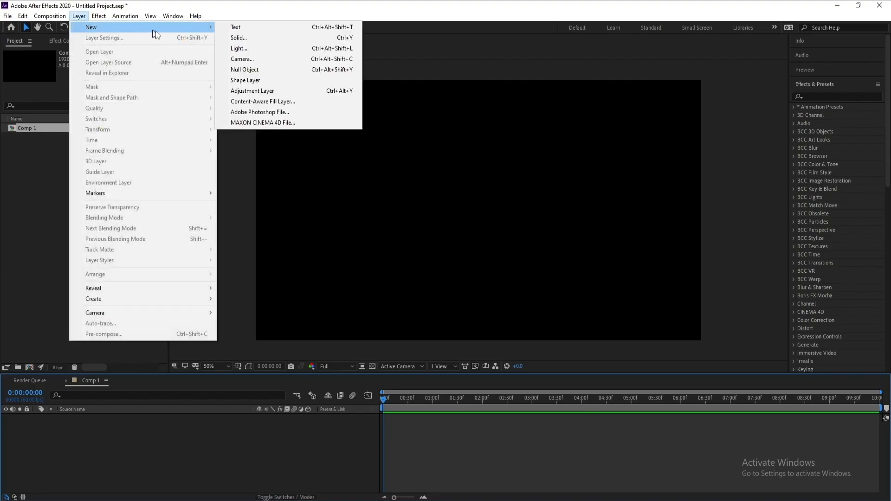
left_click(225, 38)
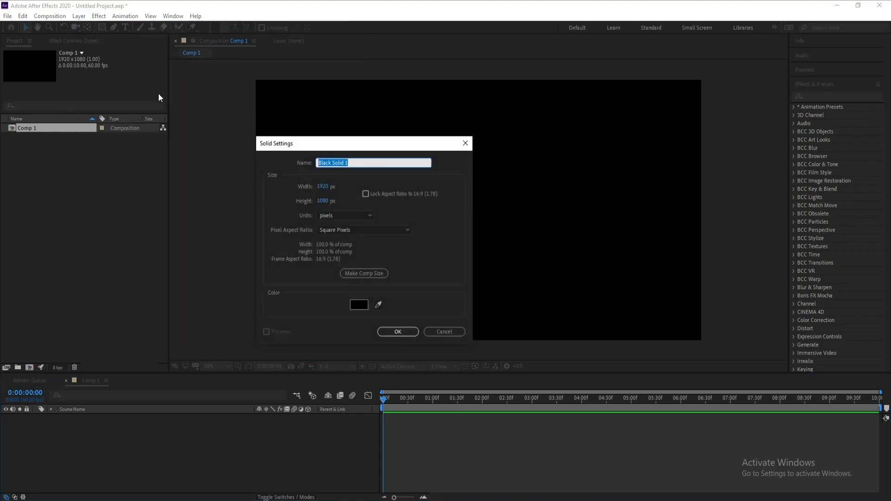
type("Tao")
left_click(391, 331)
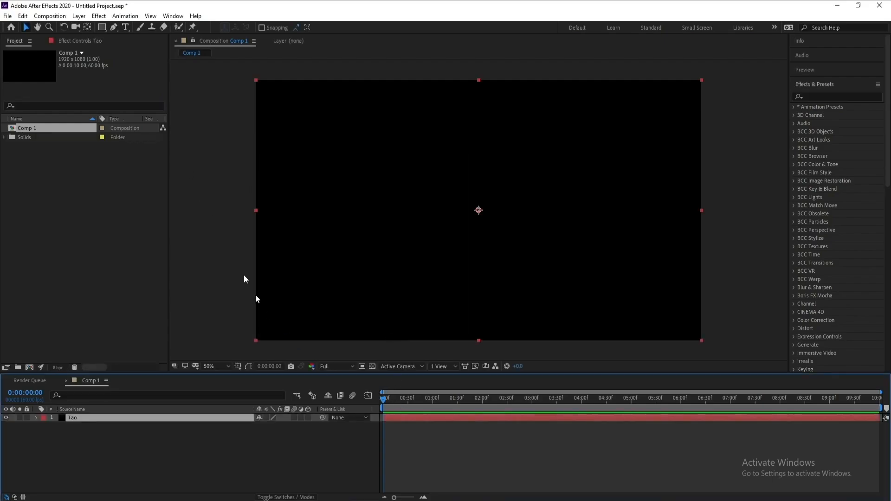
Step: Apply the RG Trapcode Tao effect to the Tao solid
left_click(99, 16)
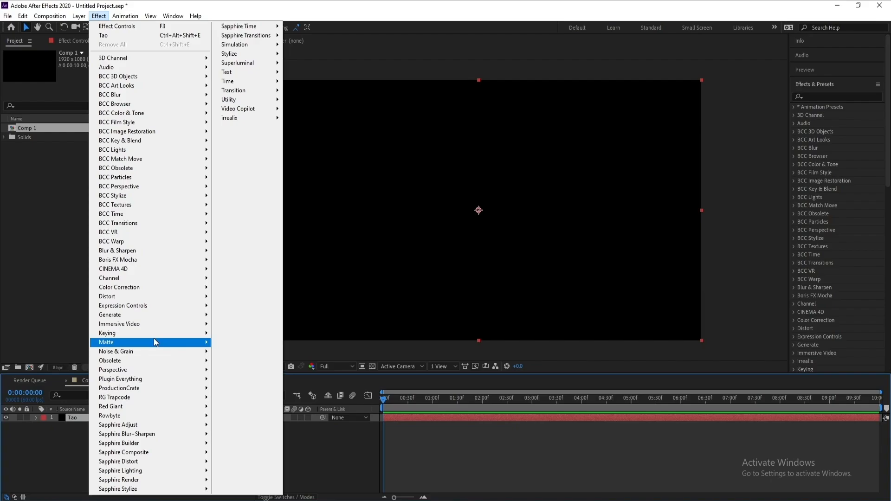
mouse_move(193, 397)
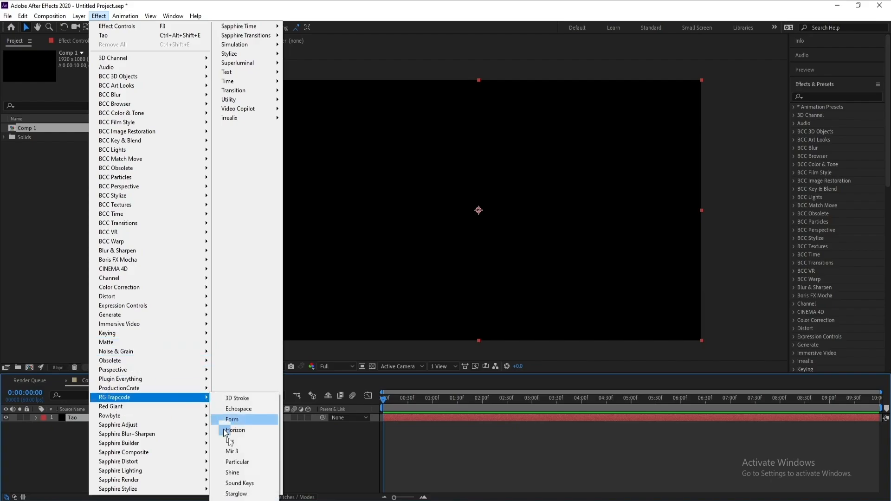
left_click(250, 498)
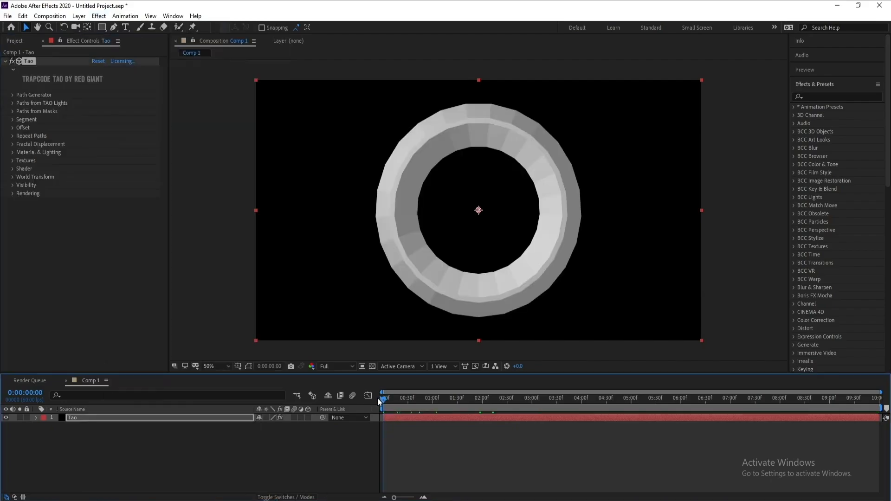
mouse_move(378, 398)
left_mouse_down()
mouse_move(424, 400)
mouse_move(377, 398)
left_mouse_up()
Step: Set the Tao effect's Path Generator shape to Line
left_click(12, 96)
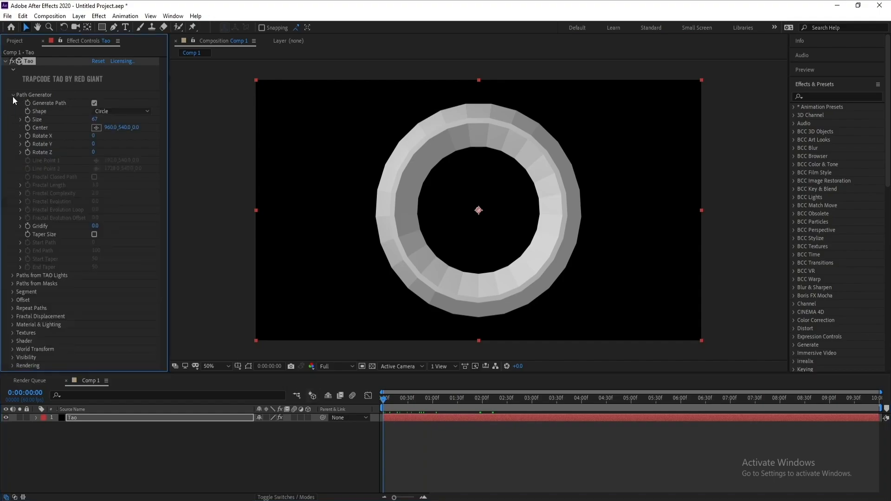
left_click(116, 113)
left_click(119, 131)
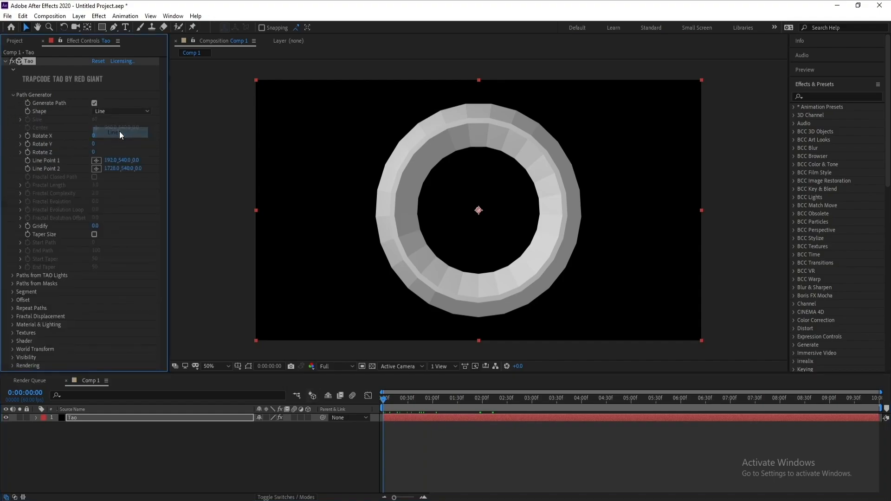
Step: Extend the generated line past the frame by setting Line Point 1's X to -130 and Line Point 2's X to 2000
left_click_drag(110, 161, 31, 167)
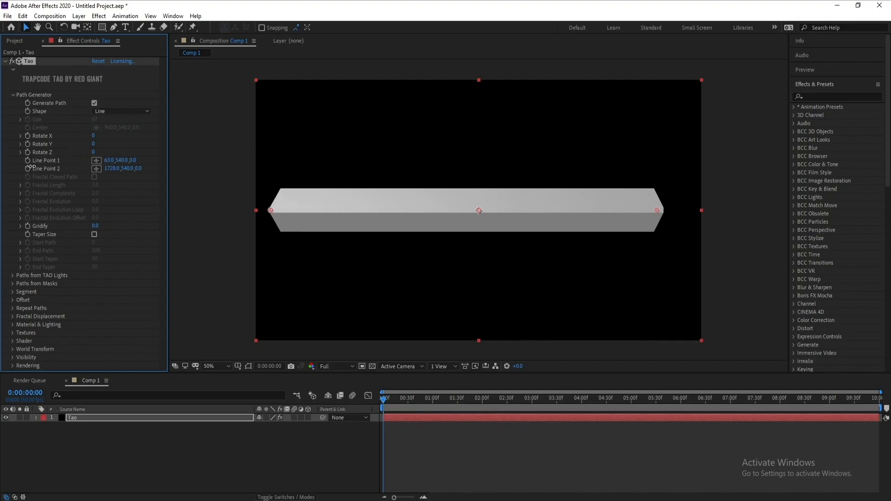
left_click(108, 160)
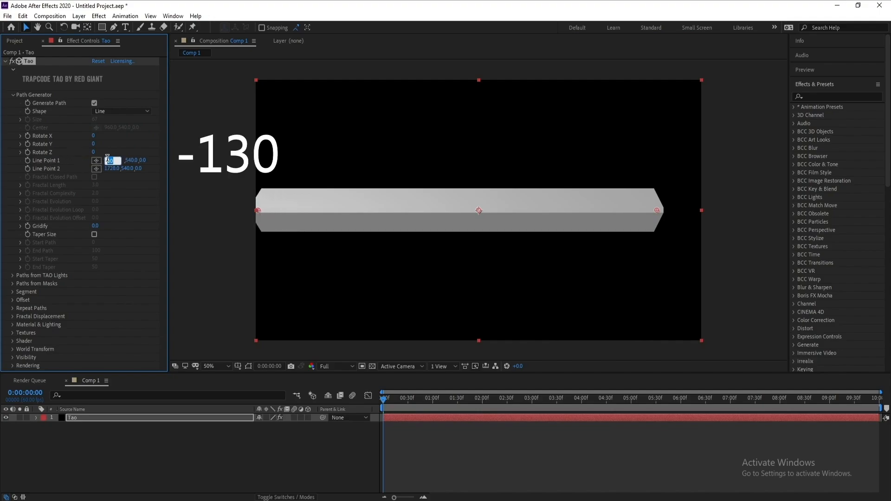
type("-130")
key("Return")
left_click_drag(116, 168, 140, 170)
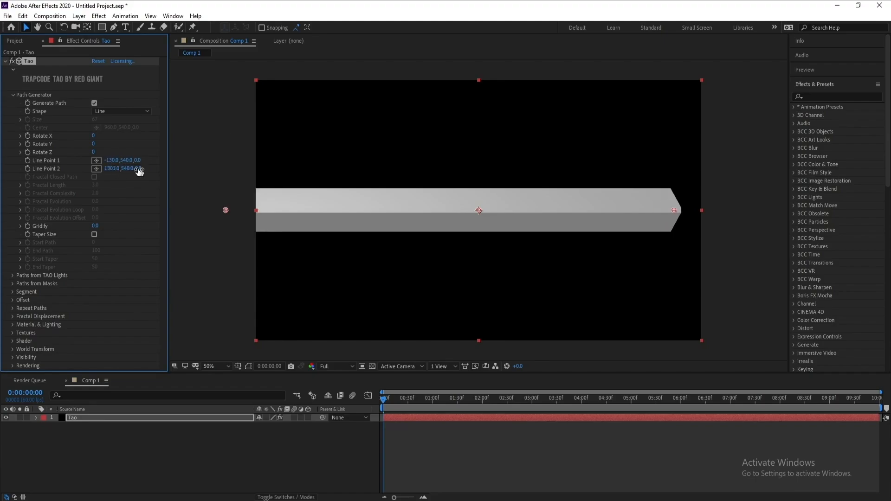
left_click(112, 169)
type("200")
key("Return")
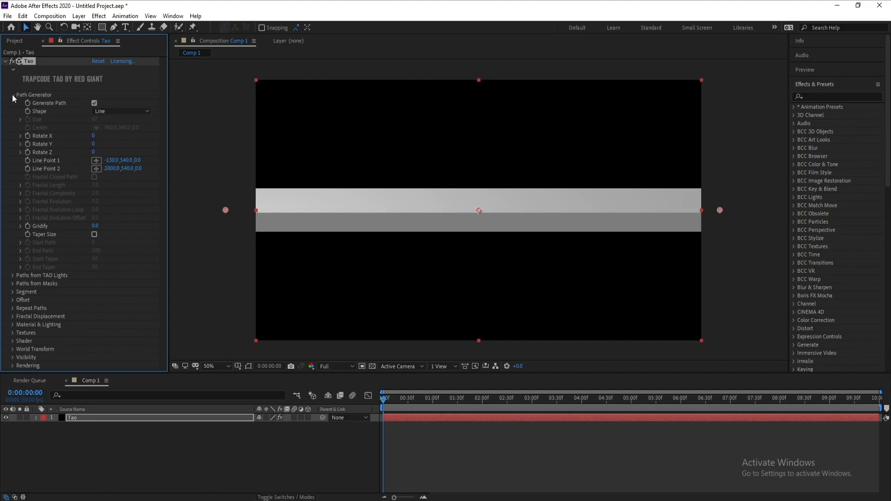
left_click(13, 95)
Step: In the Tao effect's Segment settings, set Segments to 200 and Sides to 1000
left_click(12, 119)
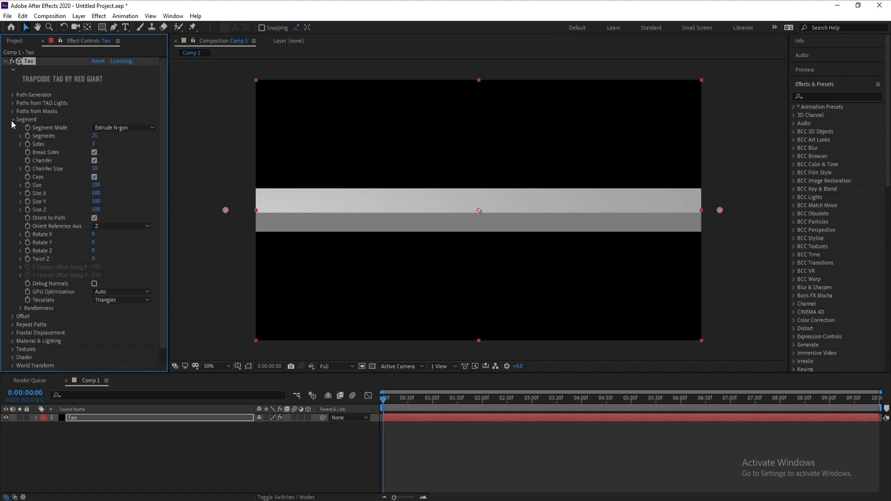
left_click(94, 136)
type("200")
key("Return")
left_click(95, 144)
type("1000")
key("Return")
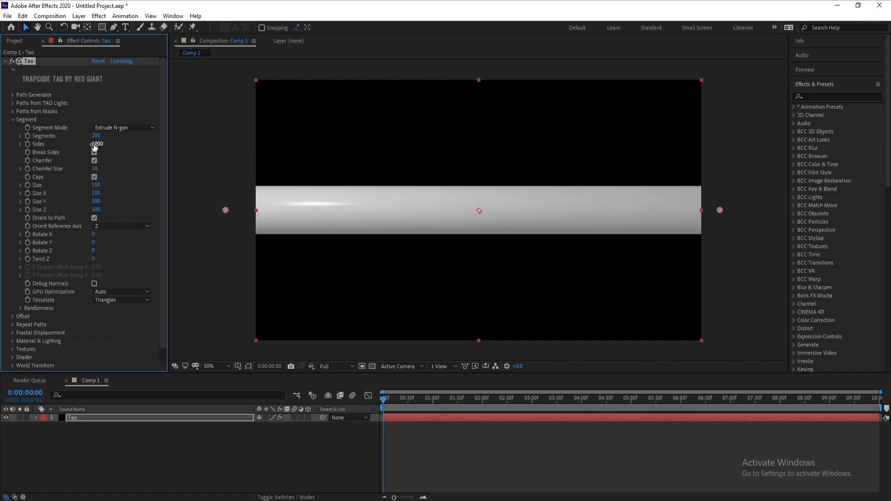
Step: Flatten the segment shape by setting Size Y to 70 and Size Z to 10
left_click(97, 201)
type("70")
key("Return")
left_click(95, 210)
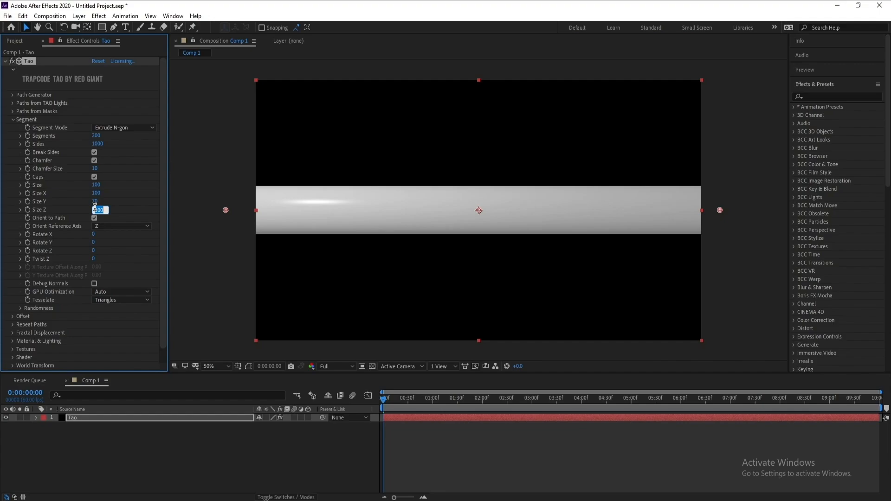
type("1")
key("Return")
Step: Set the segment's Rotate Y to 50 and enter a new Rotate Z value
left_click(93, 242)
type("5")
left_click(94, 251)
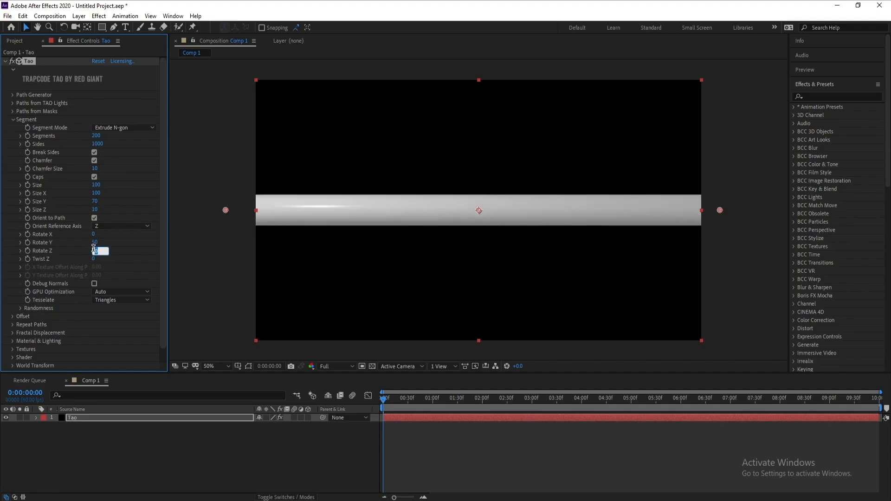
type("6")
key("Return")
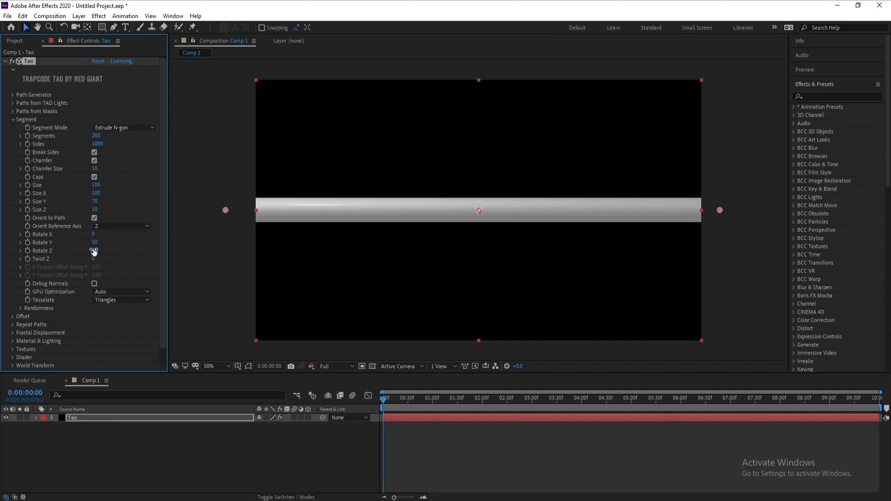
left_click(13, 120)
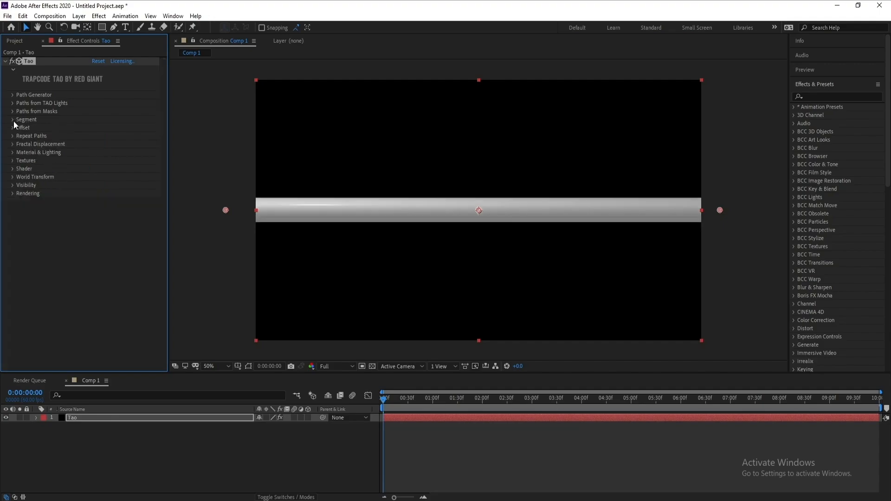
Step: In Fractal Displacement, set Amplitude to 585 and Frequency to 369
left_click(12, 145)
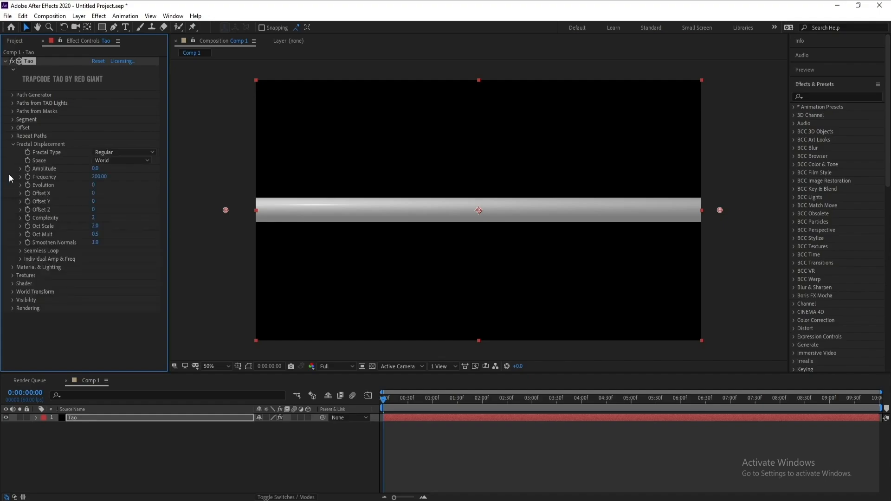
left_click(96, 170)
type("585")
key("Return")
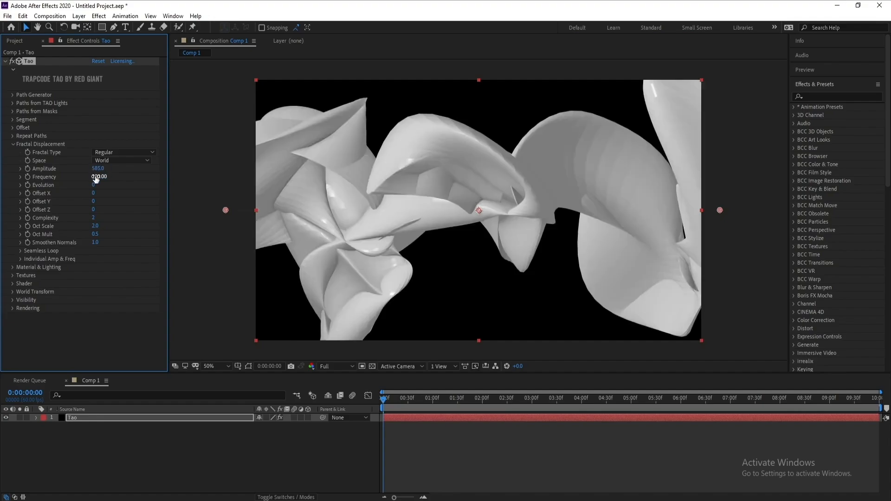
left_click(94, 176)
type("369")
key("Return")
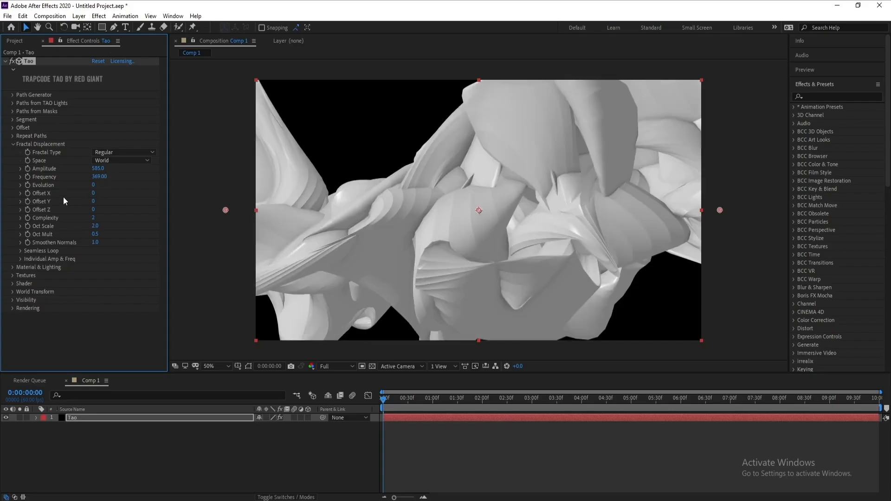
Step: Animate the Fractal Displacement Evolution with the expression time*11 and preview the motion from the start
left_click(28, 185, "alt")
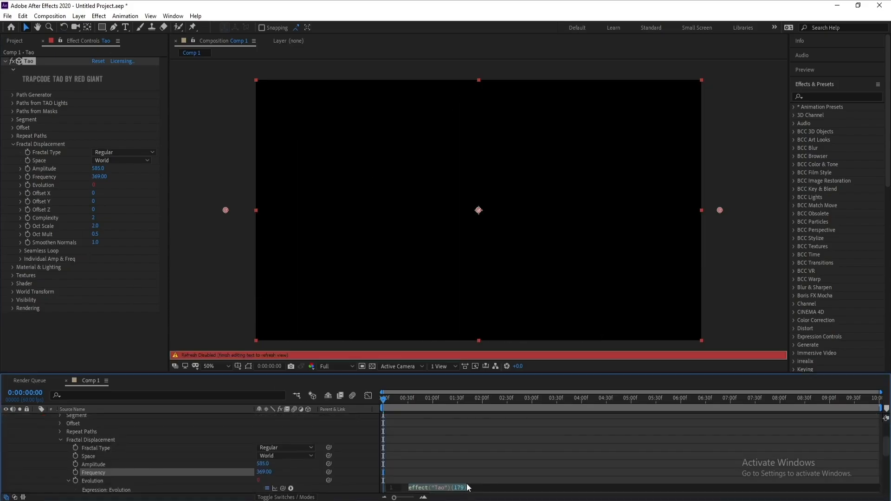
type("time")
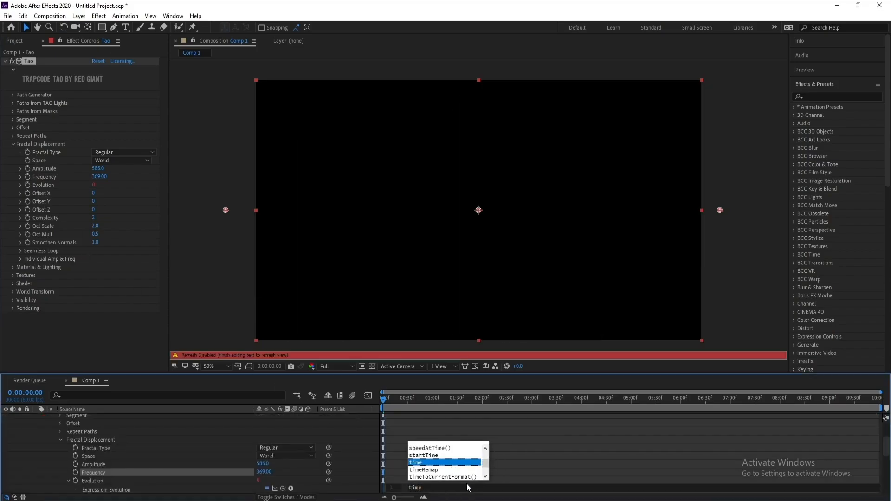
type("*")
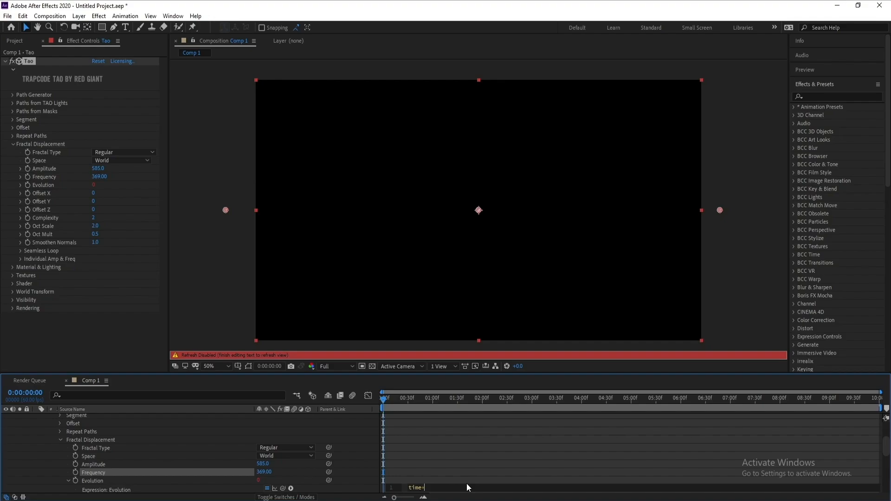
type("11")
left_click(227, 321)
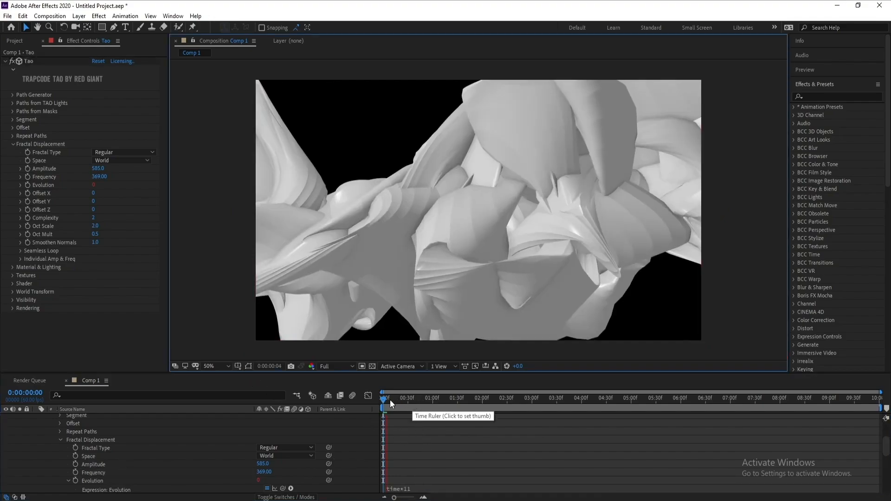
left_click_drag(387, 400, 370, 402)
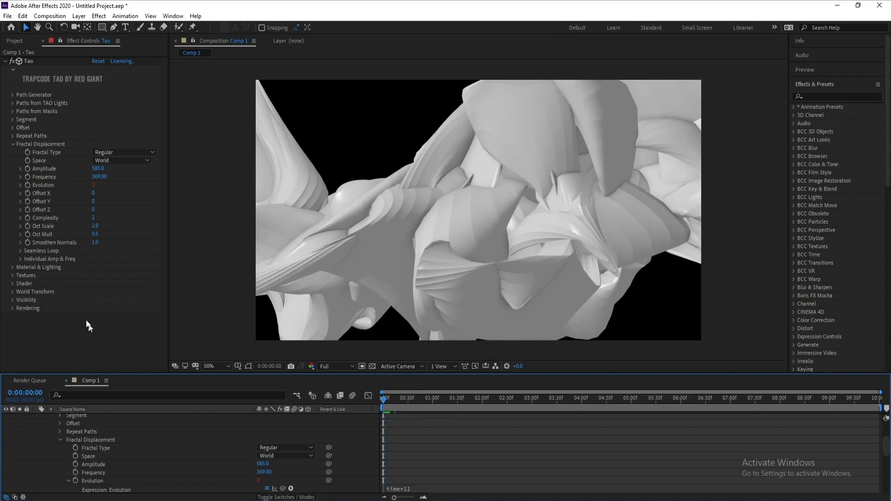
Step: Animate the Fractal Displacement Offset X with the expression time*222 and preview the result from the start
left_click(28, 194, "alt")
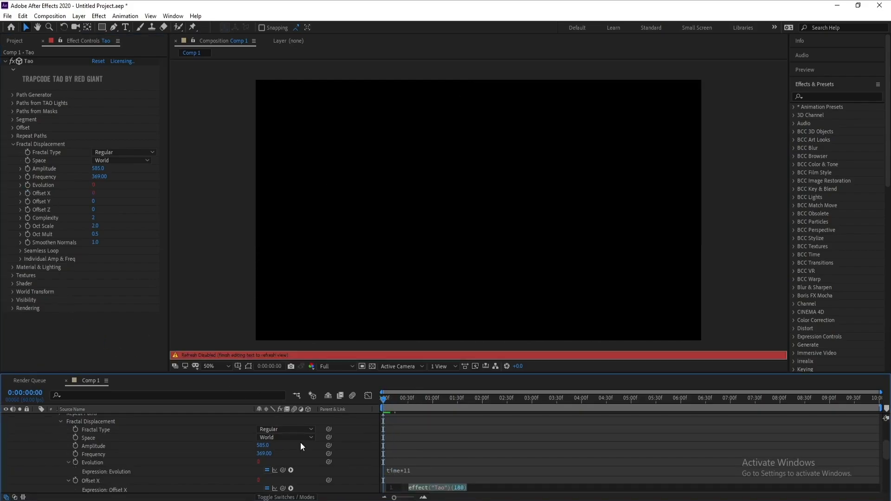
type("time")
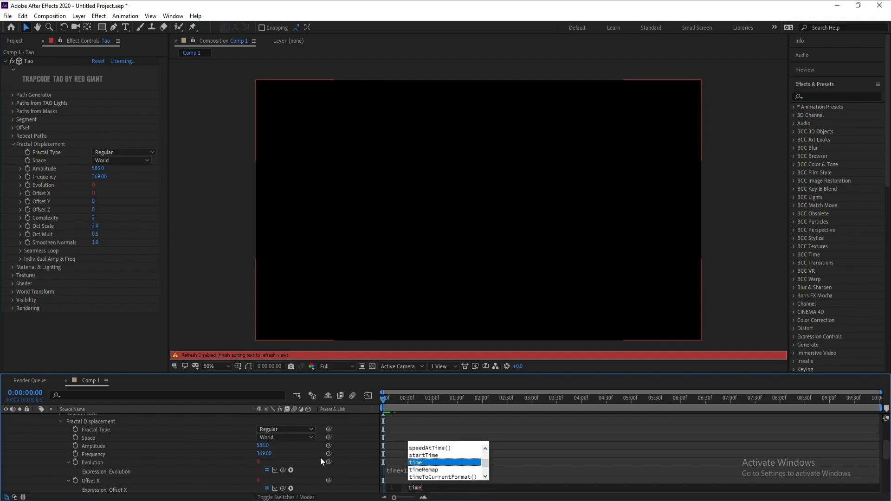
type("*")
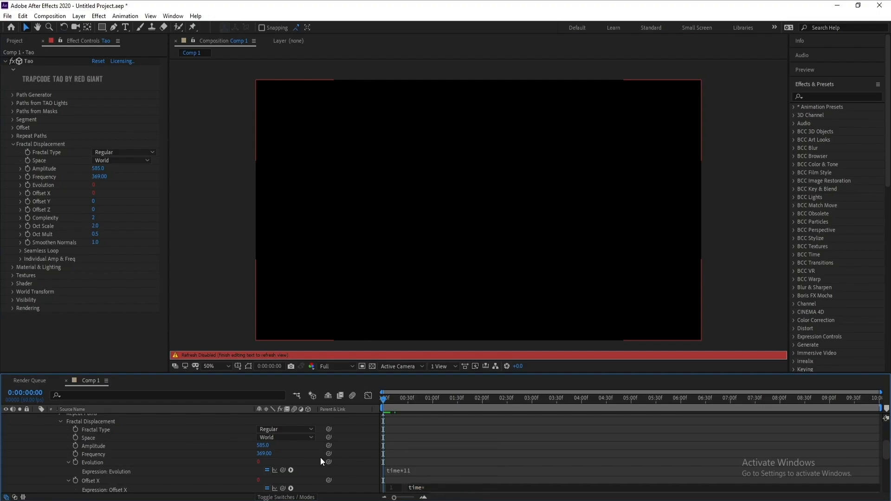
type("2222")
key("BackSpace")
left_click(220, 322)
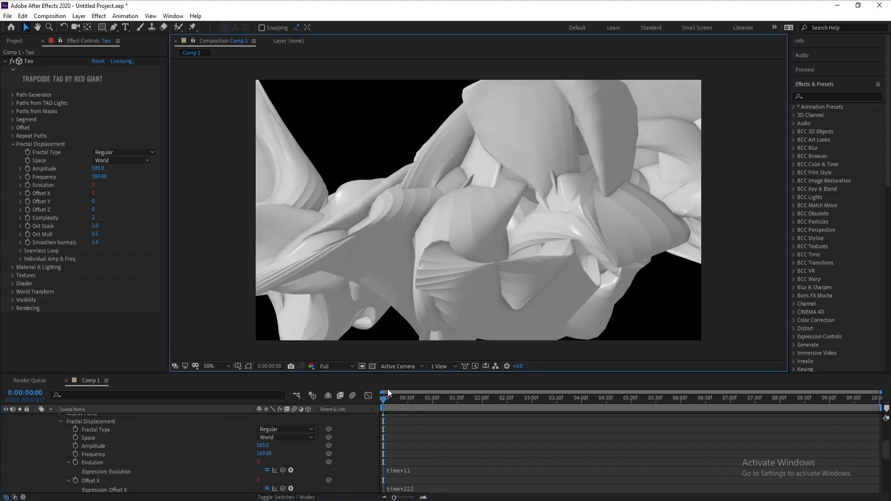
left_click(385, 399)
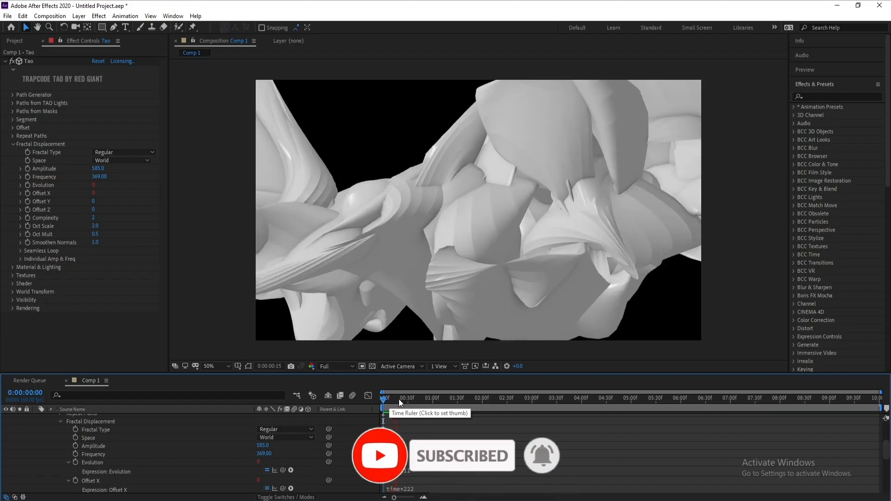
Step: Stop the preview, open the Tao Material & Lighting Color for editing, and copy the hex code 001EFF from the Notepad document
key("space")
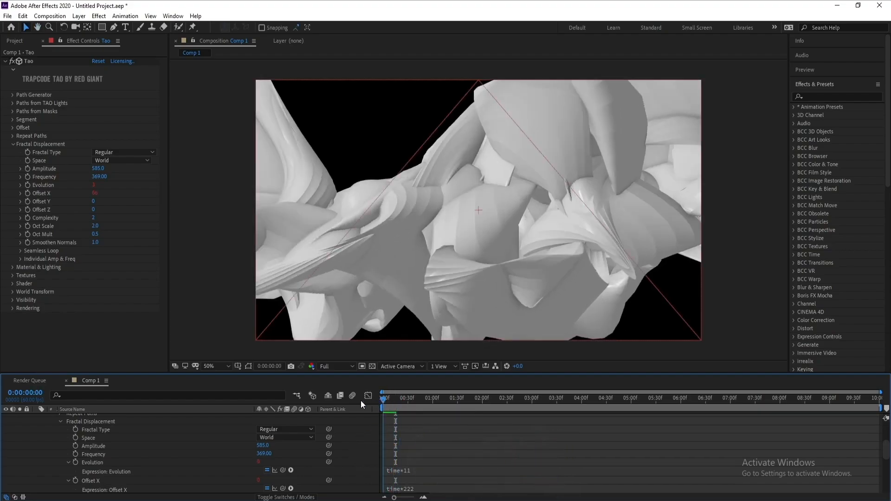
left_click(13, 267)
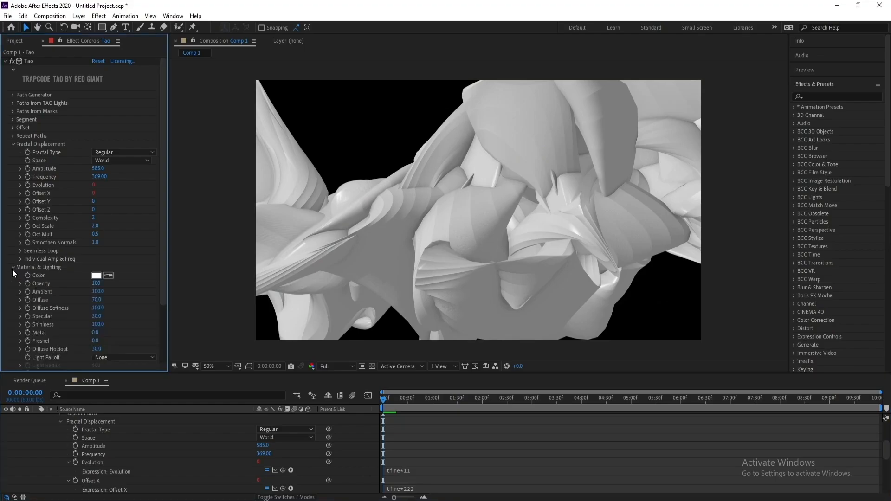
scroll(12, 269, "down", 1)
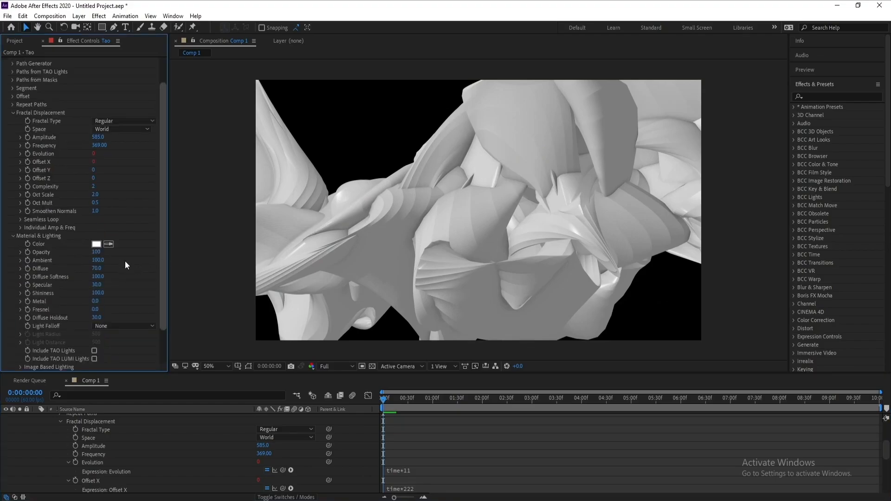
left_click(97, 245)
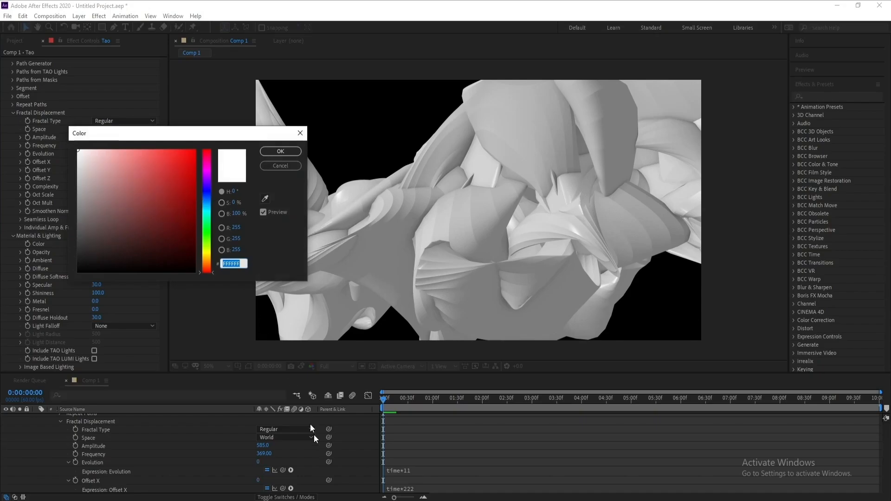
left_click(345, 499)
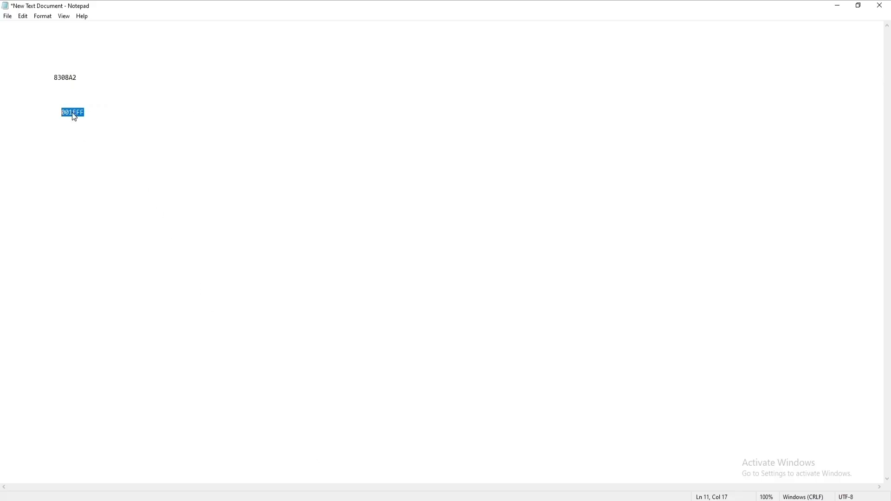
right_click(74, 115)
left_click(89, 143)
Step: Return to After Effects and set the Material & Lighting Color to 001EFF, recopying the code from Notepad
left_click(345, 499)
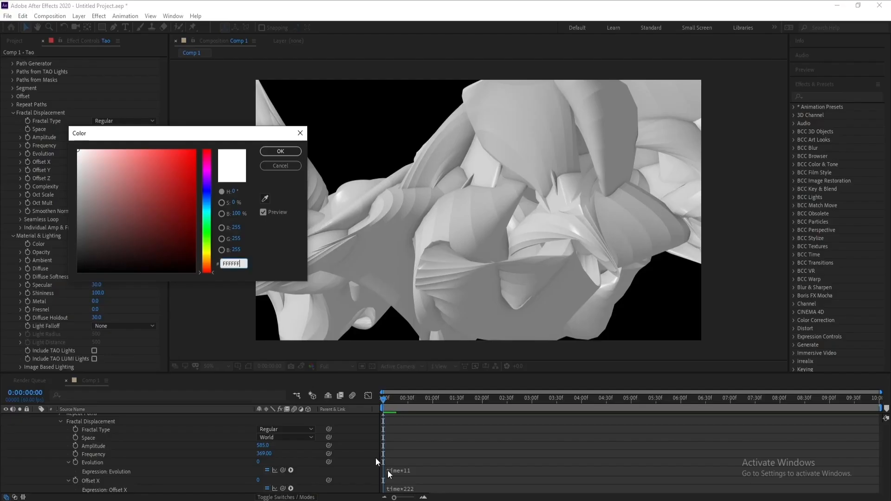
key("ctrl+a")
key("ctrl+v")
key("alt+Tab")
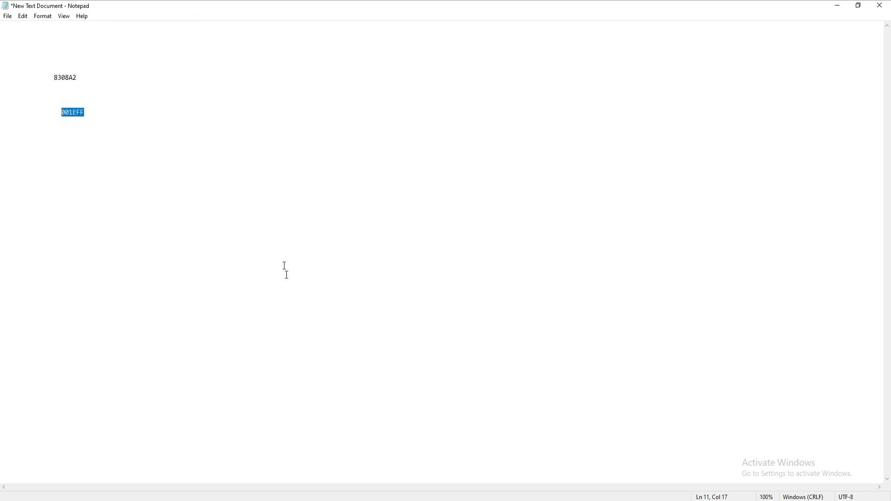
right_click(74, 118)
left_click(90, 145)
key("alt+Tab")
left_click(244, 263)
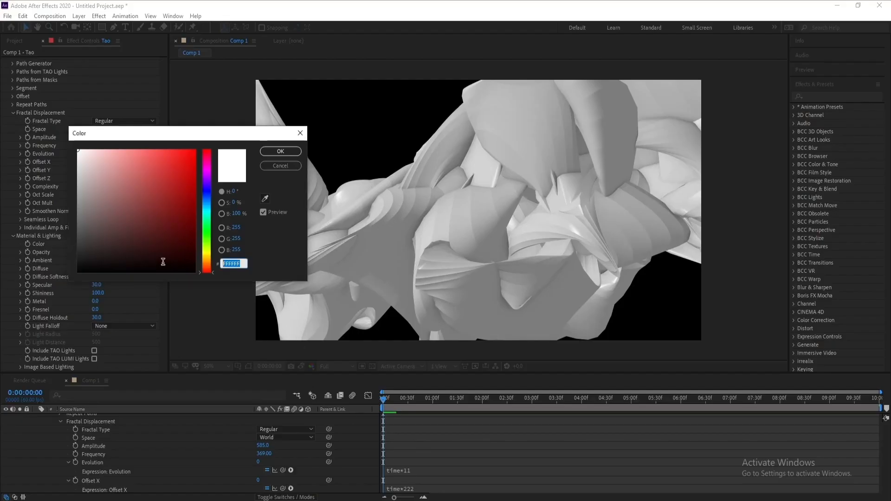
key("ctrl+v")
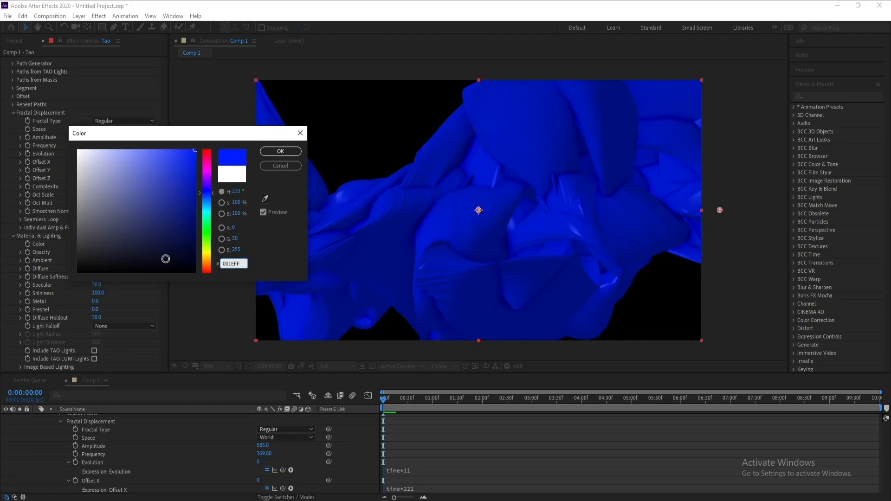
left_click(281, 151)
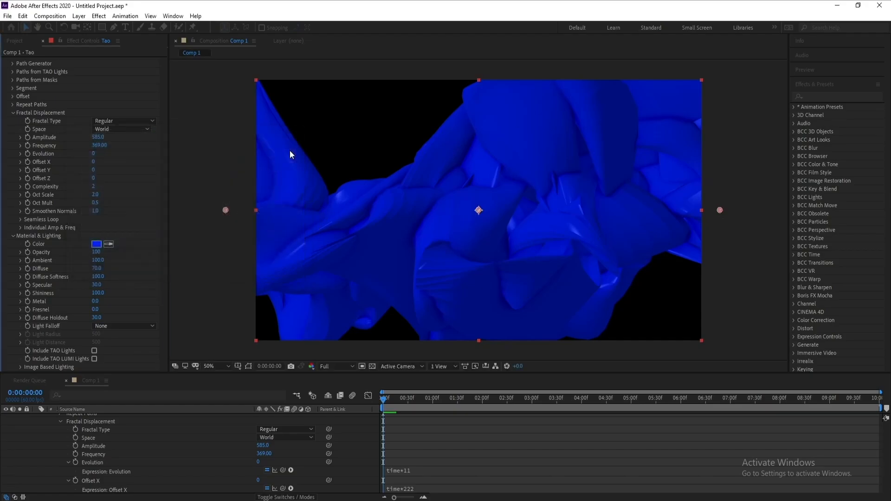
Step: In Material & Lighting, set Ambient to 20 and Diffuse to 514
scroll(160, 218, "down", 2)
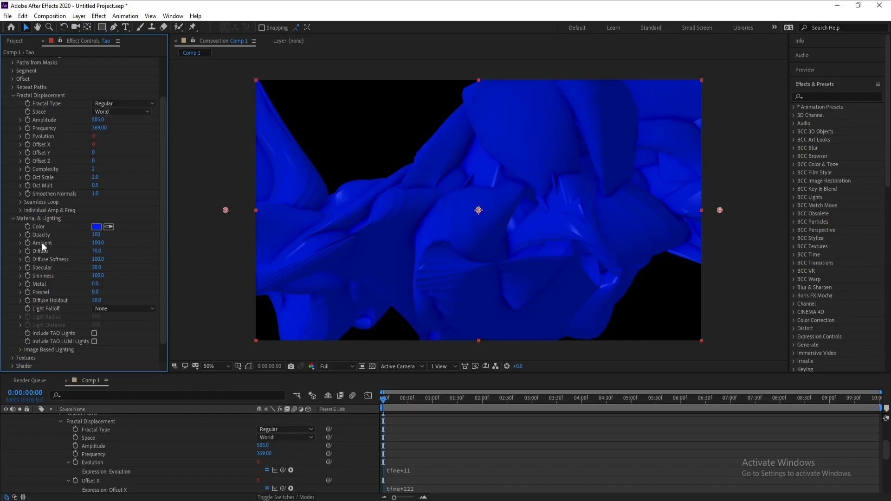
left_click(98, 243)
type("20")
key("Return")
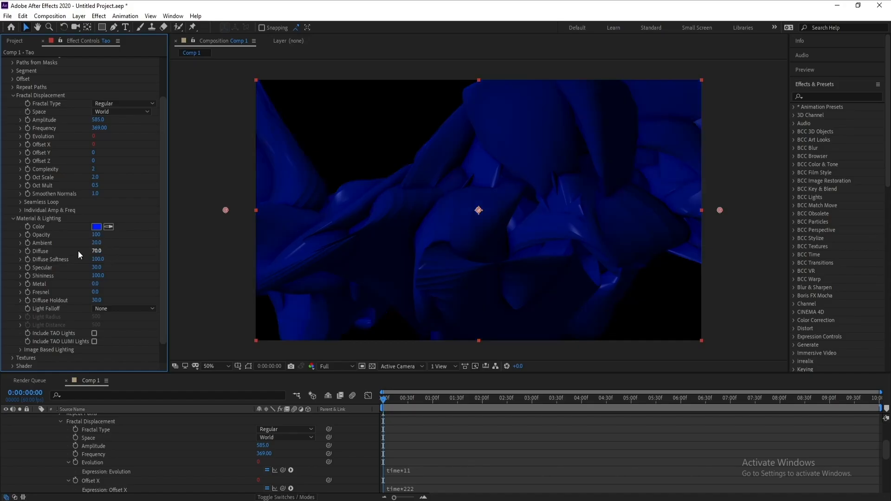
left_click(97, 251)
type("514")
key("Return")
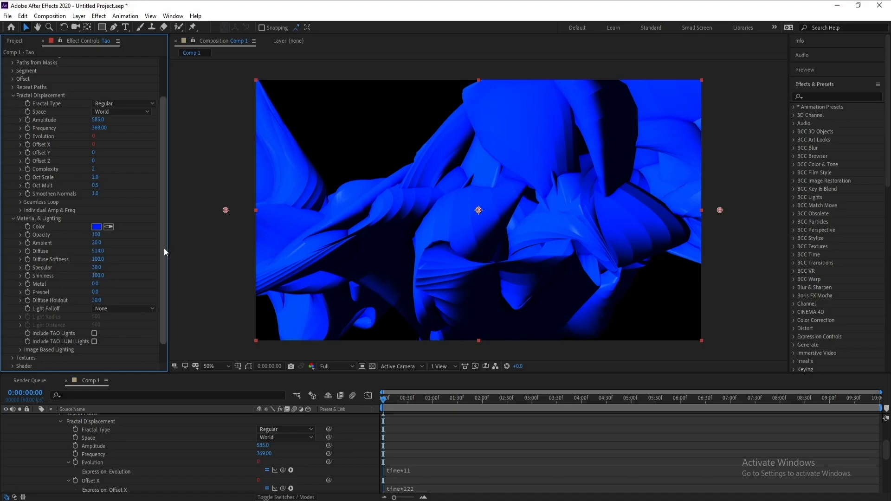
Step: In Tao's Shader settings, set Shader to Density and Blend to Normal
left_click_drag(163, 248, 162, 276)
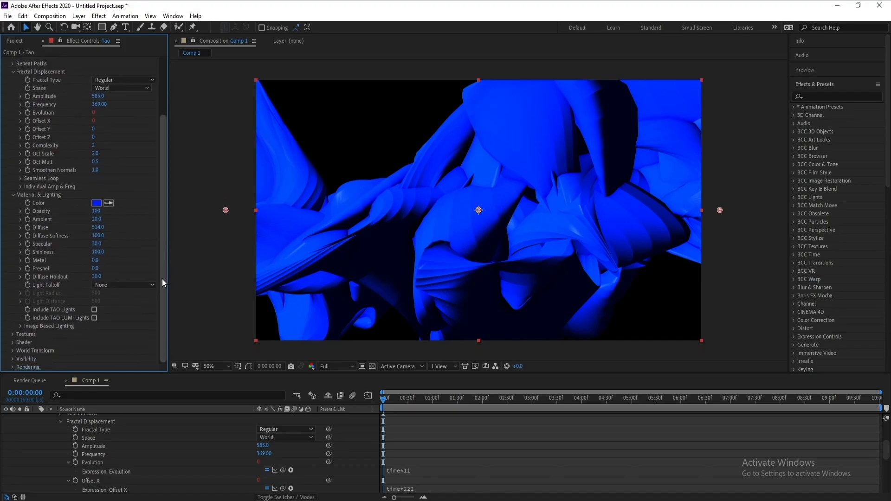
left_click(12, 342)
left_click_drag(163, 245, 152, 255)
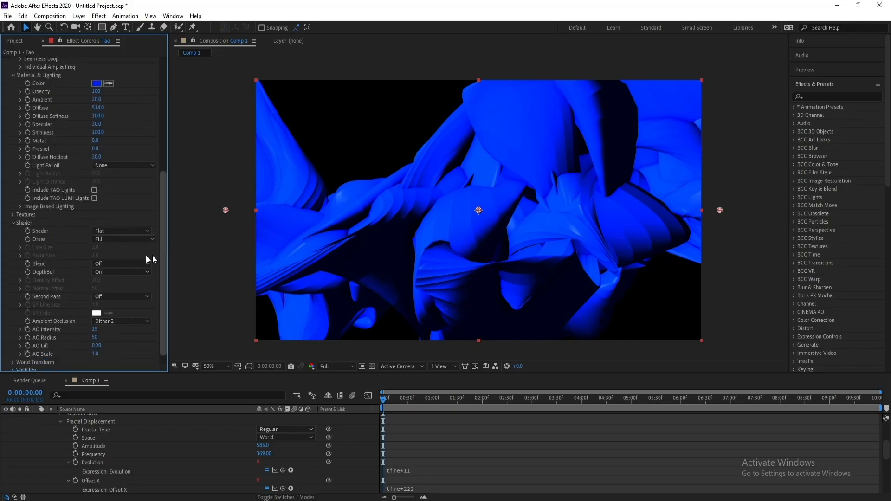
left_click(111, 232)
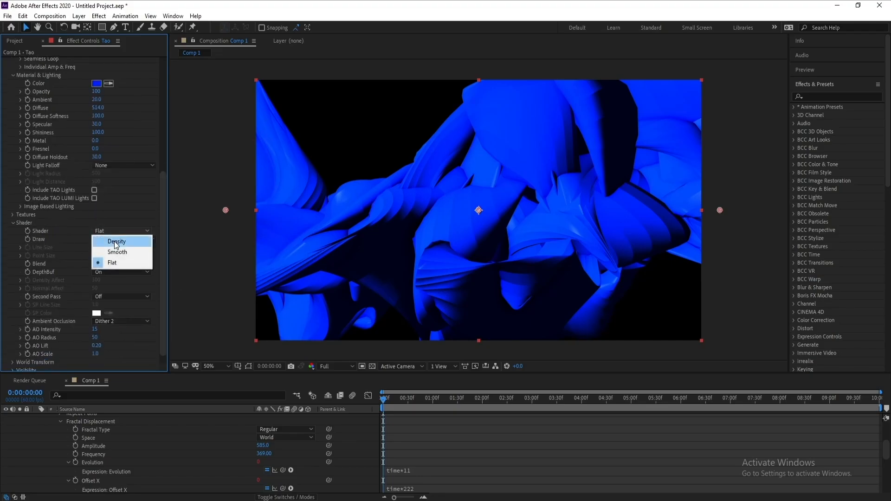
left_click(115, 243)
left_click(110, 266)
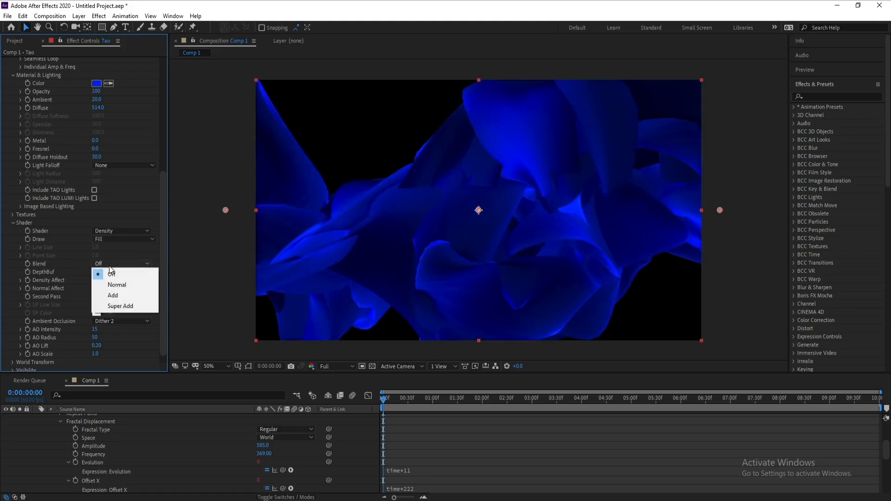
left_click(119, 284)
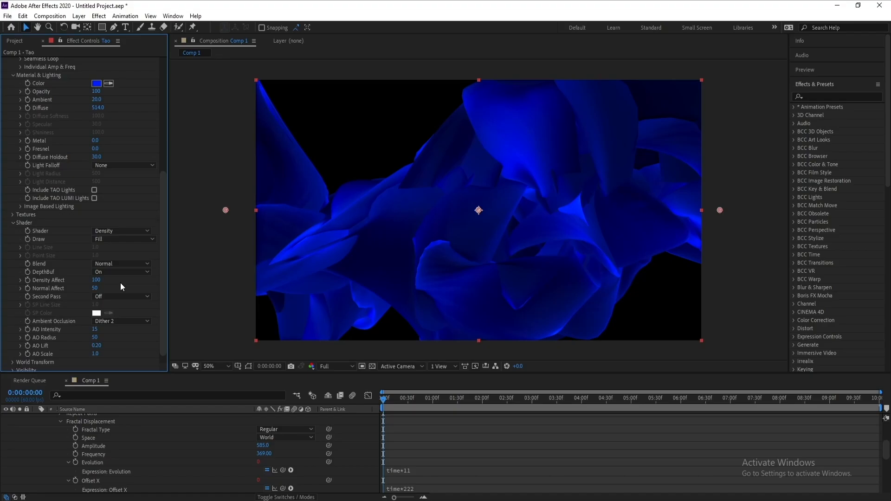
Step: Set the shader's Normal Affect to 60
left_click(96, 289)
type("60")
key("Return")
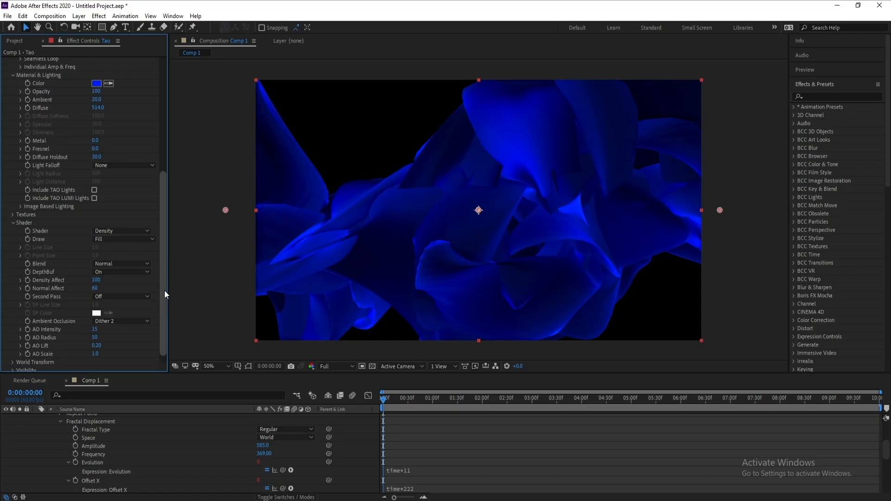
Step: Under Fractal Displacement's Individual Amp & Freq, set Amplitude X to 0, Amplitude Y to 60 and Amplitude Z to 0
left_click_drag(164, 292, 166, 245)
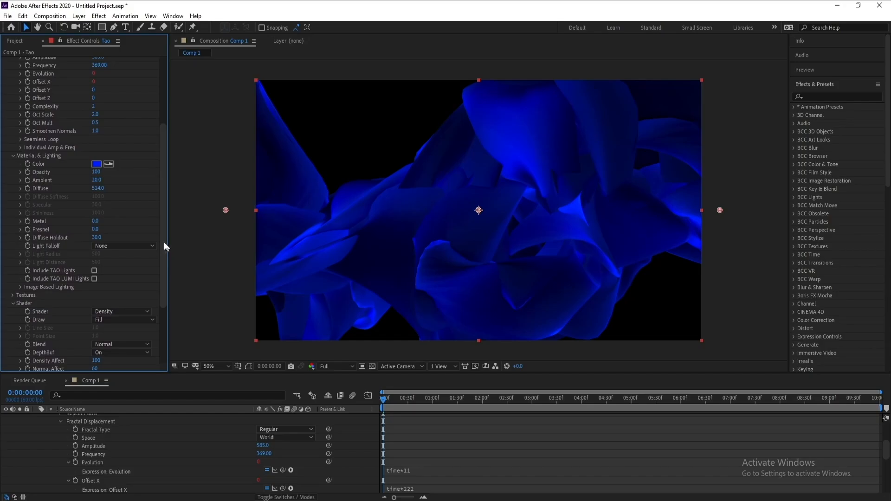
left_click(19, 147)
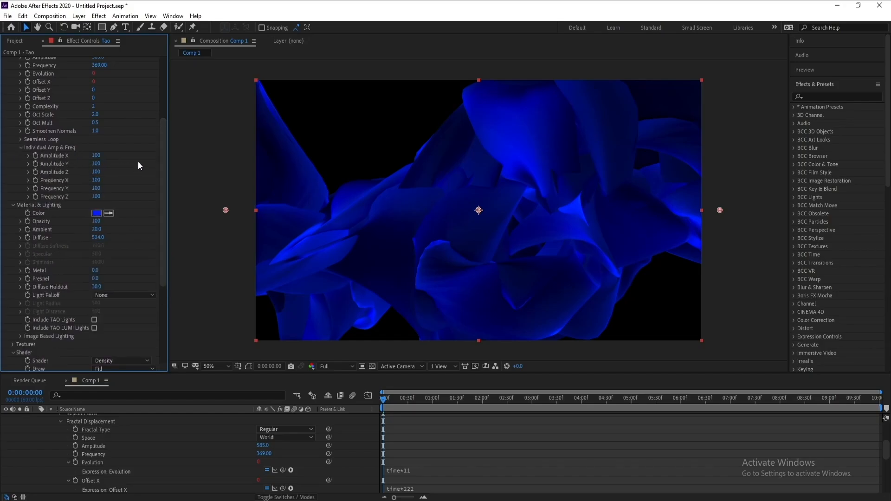
left_click_drag(164, 154, 166, 152)
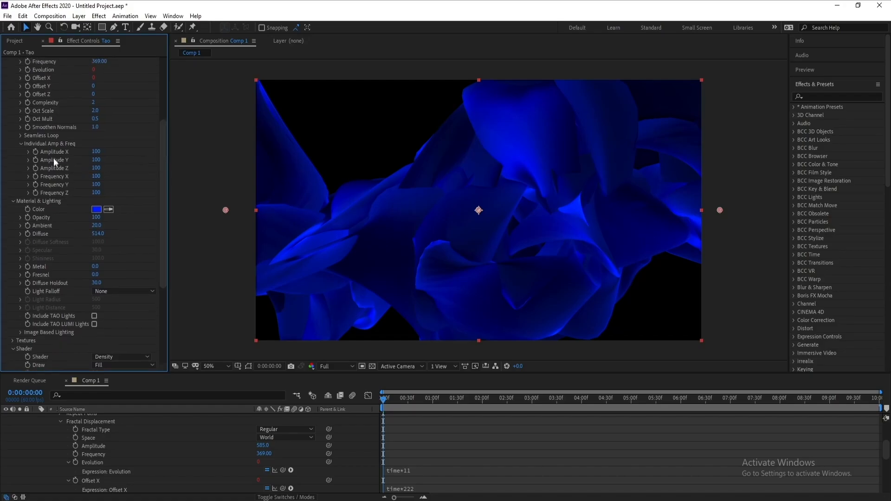
left_click(97, 152)
key("Tab")
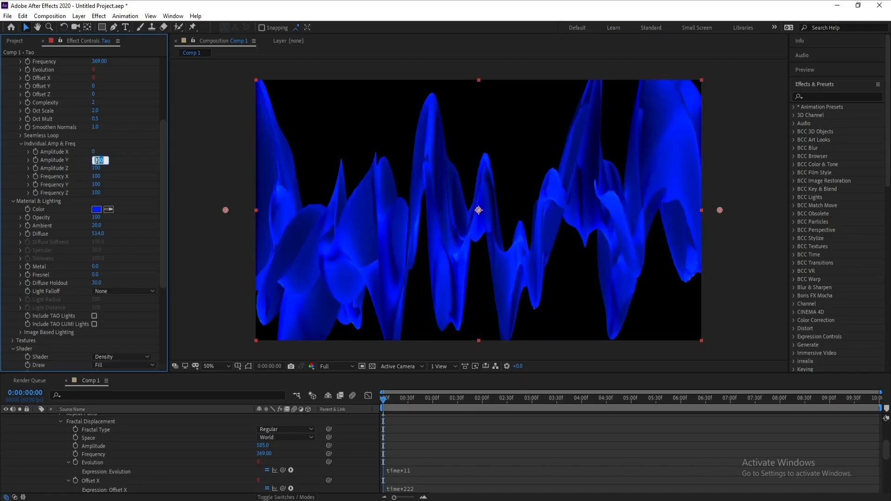
type("60")
key("Return")
left_click(100, 169)
type("0")
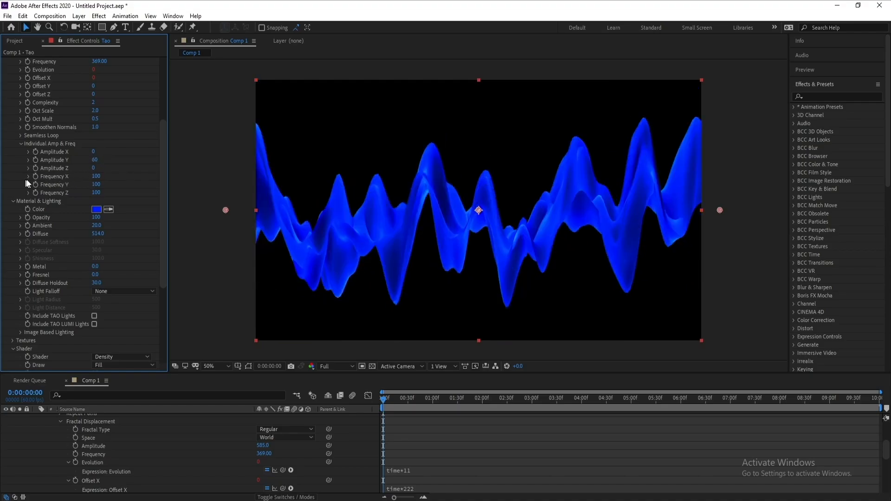
Step: Set the individual Frequency X to 10, Frequency Y to 30 and Frequency Z to 1500, and preview the motion
left_click(95, 177)
type("10")
key("Return")
left_click(96, 185)
type("3")
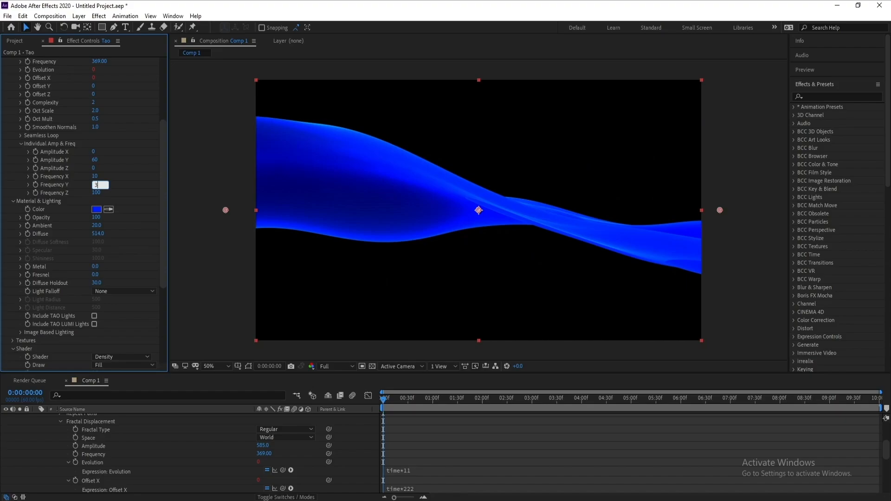
key("Return")
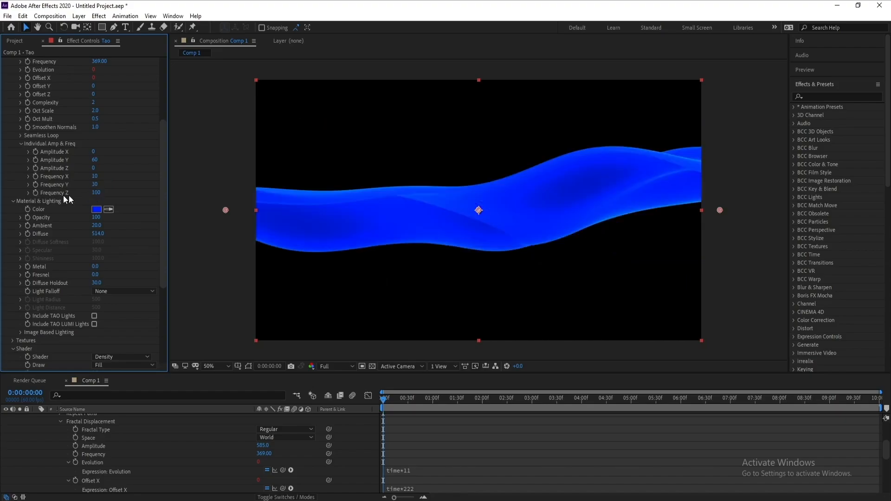
left_click(96, 193)
type("1500")
key("Return")
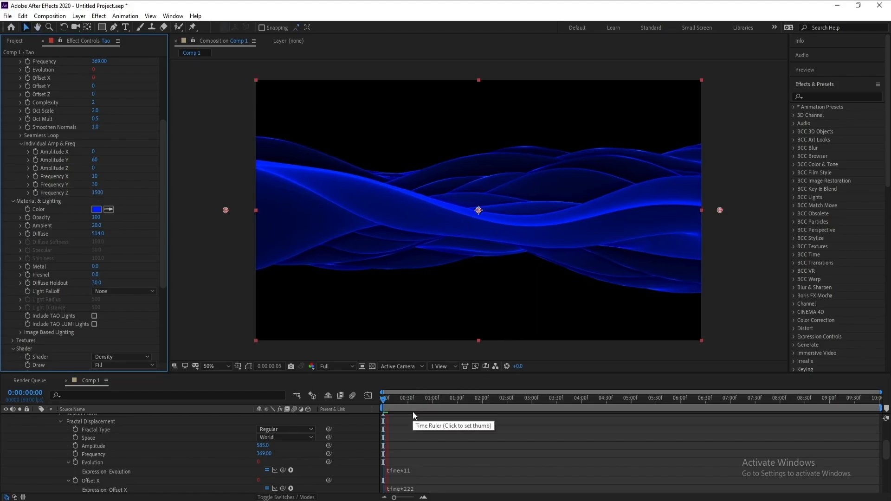
left_click(387, 406)
key("space")
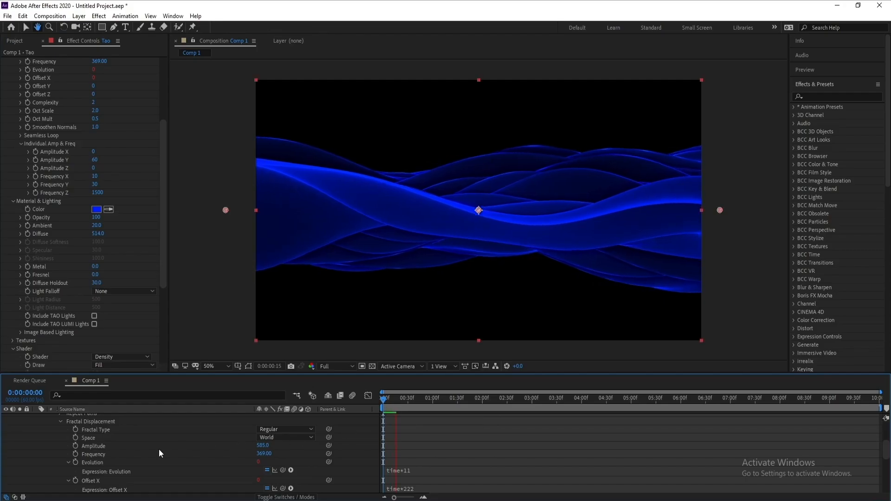
Step: Collapse the Tao layer's properties in the timeline and duplicate the layer
scroll(159, 451, "up", 3)
left_click(37, 416)
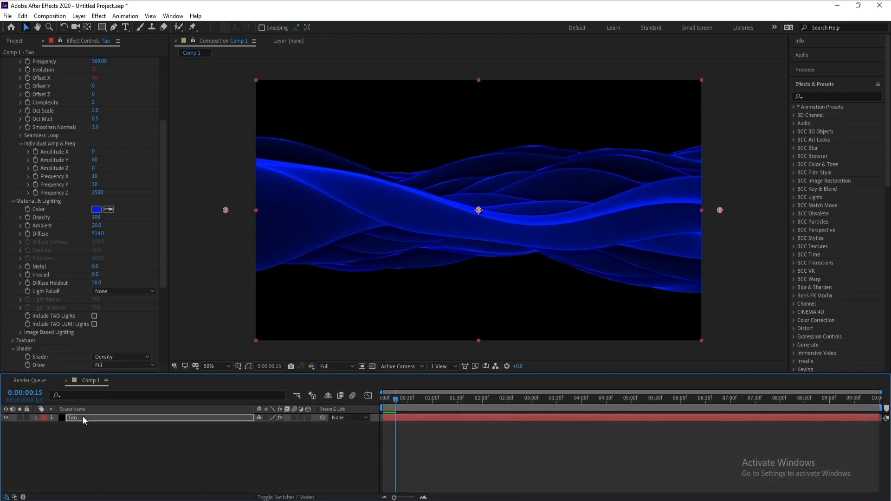
key("ctrl+d")
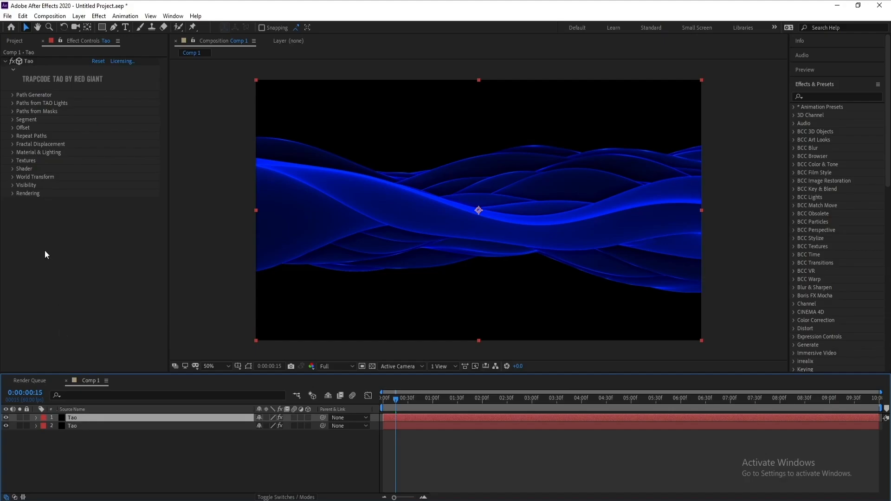
Step: Set the duplicated Tao layer's Material & Lighting color to purple 8308A2, copying the hex code from the Notepad document
left_click(12, 152)
left_click(96, 160)
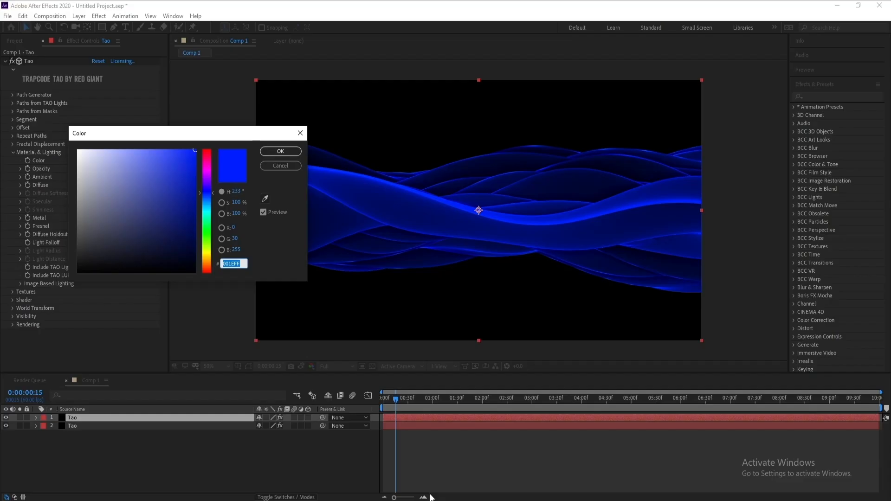
left_click(355, 499)
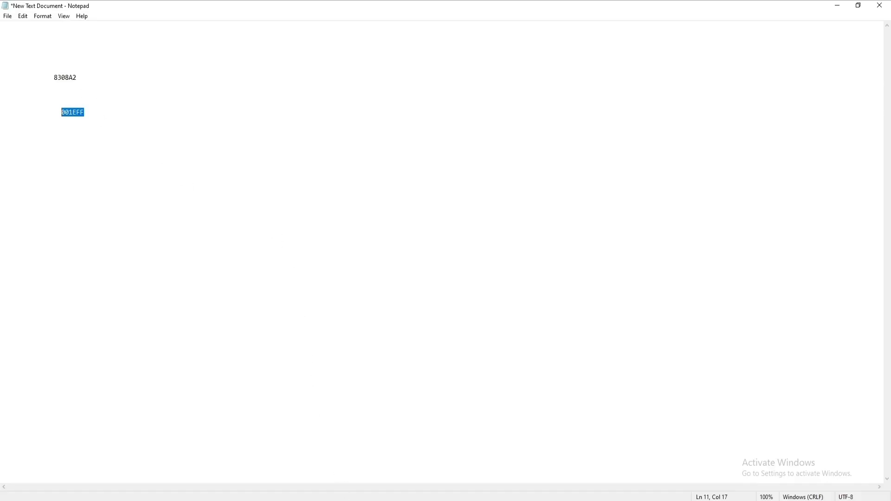
double_click(64, 78)
right_click(77, 82)
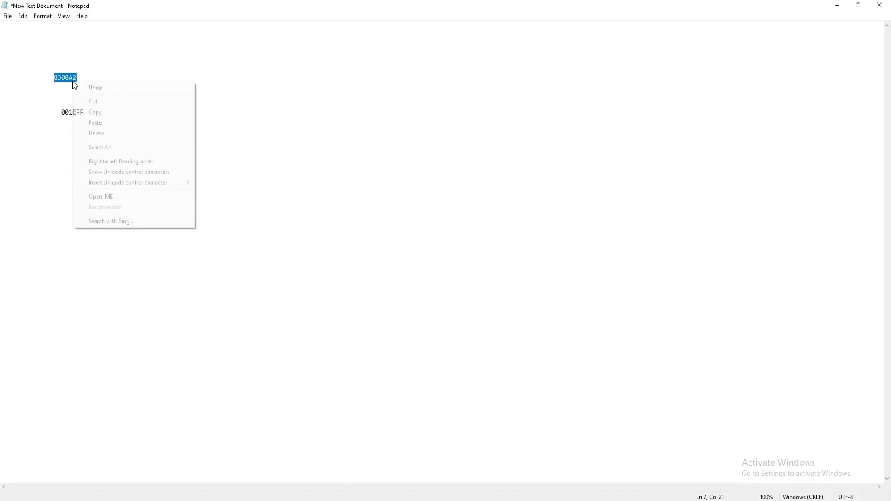
left_click(91, 110)
left_click(370, 497)
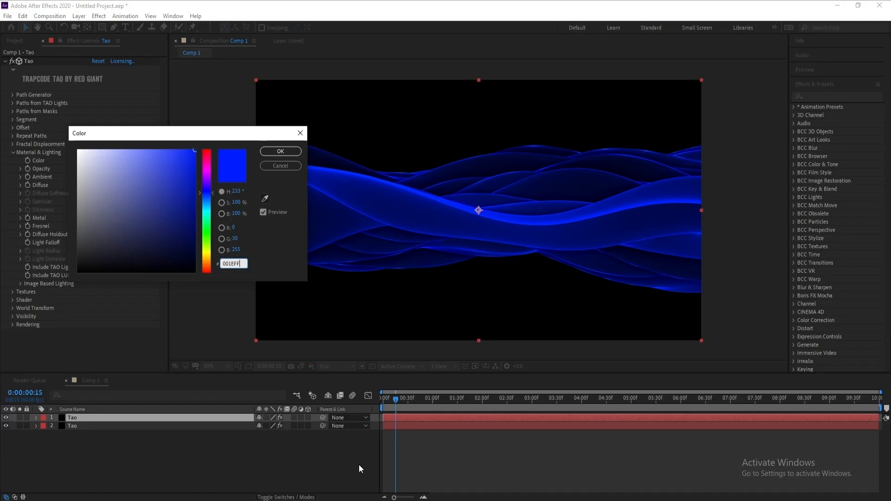
double_click(243, 263)
key("ctrl+v")
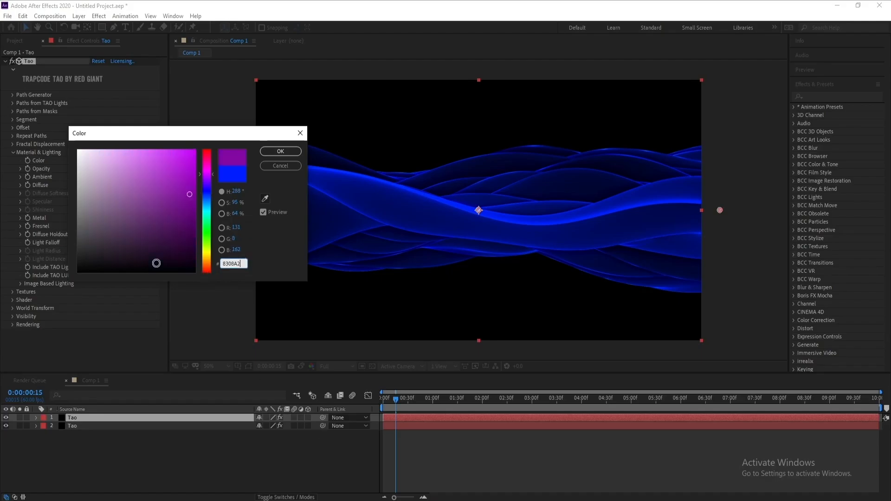
left_click(266, 151)
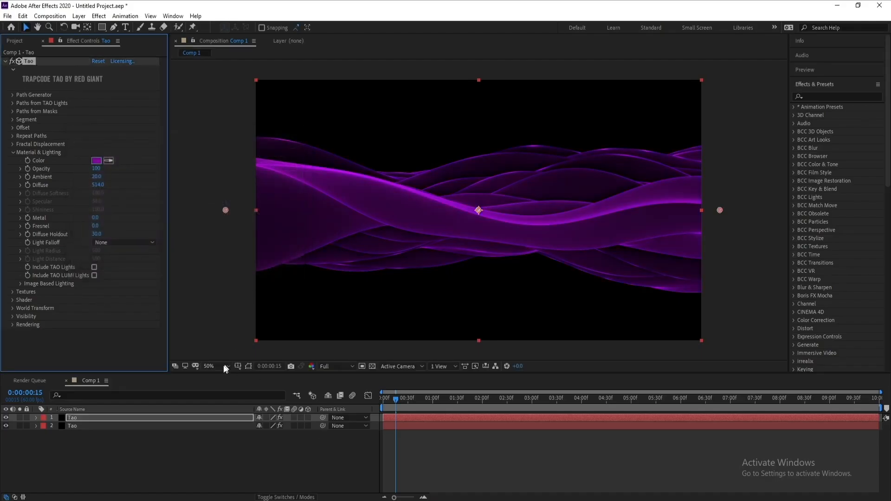
Step: Raise the purple Tao's World Transform W Rotate Center Z value to about 1774 and move its layer below the blue one
left_click(12, 308)
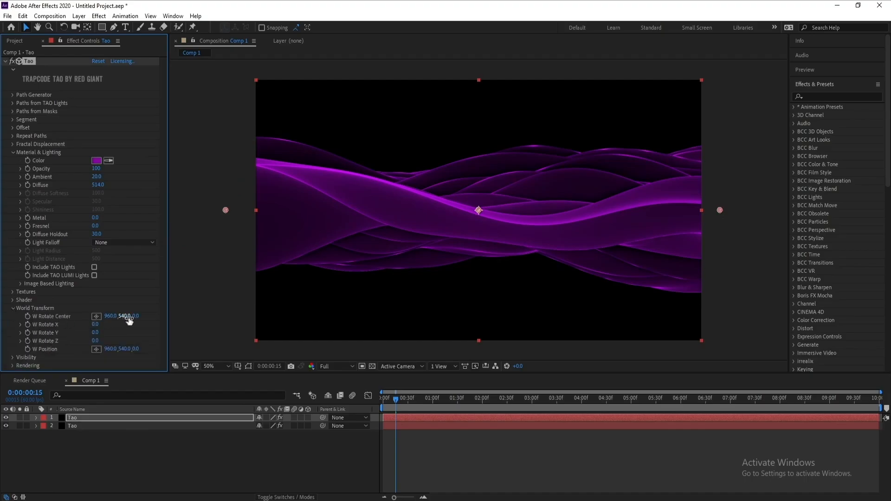
left_click_drag(135, 316, 325, 318)
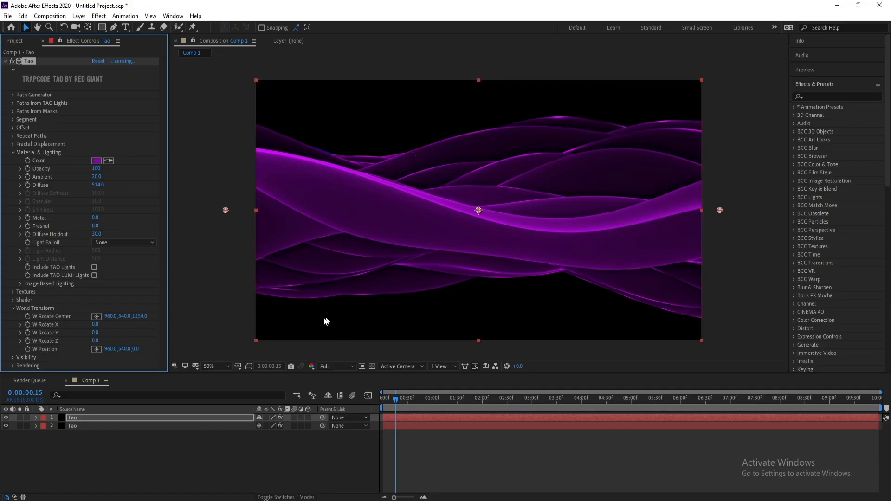
left_click(72, 425)
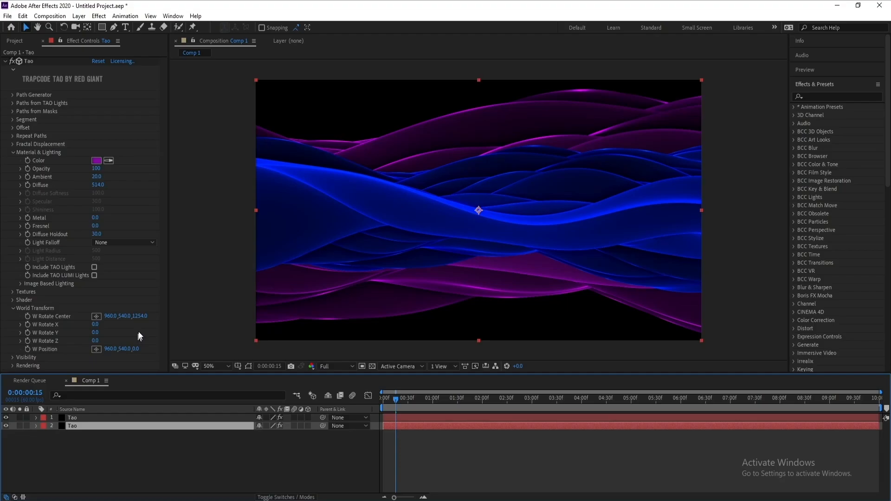
left_click_drag(141, 316, 294, 315)
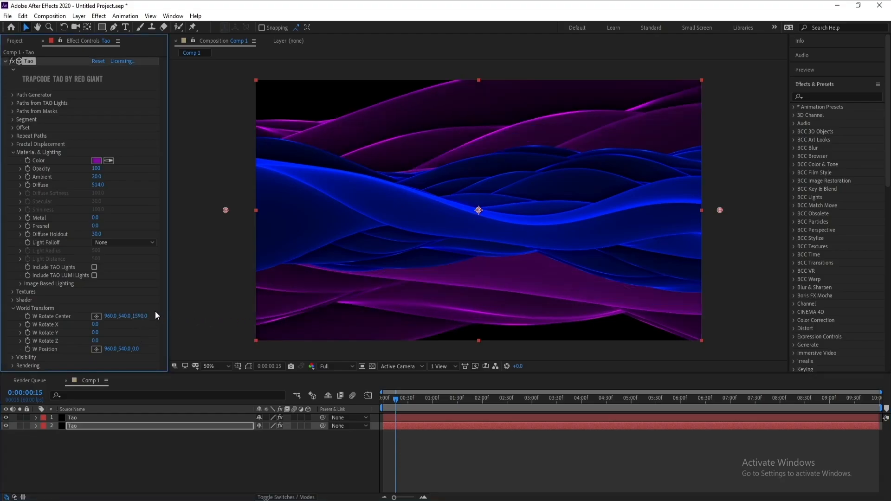
left_click_drag(141, 317, 227, 316)
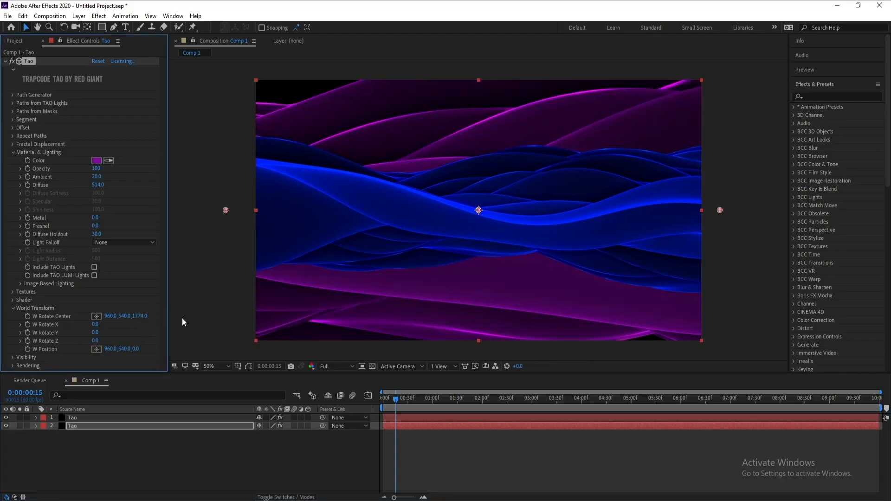
Step: Add a new adjustment layer above the blue Tao layer
left_click(74, 418)
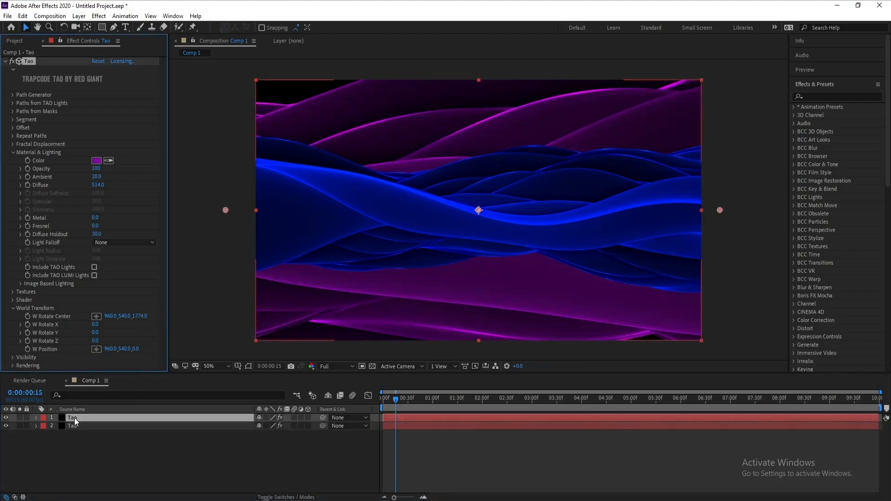
left_click(79, 16)
mouse_move(140, 27)
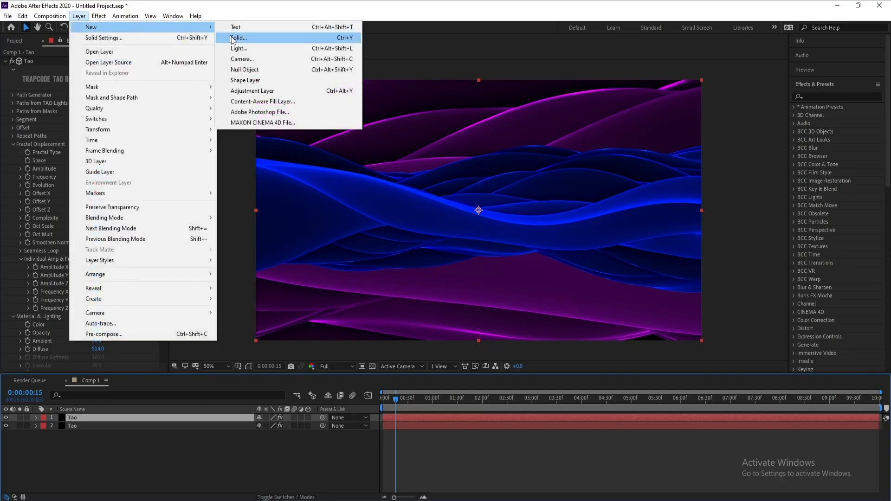
left_click(260, 91)
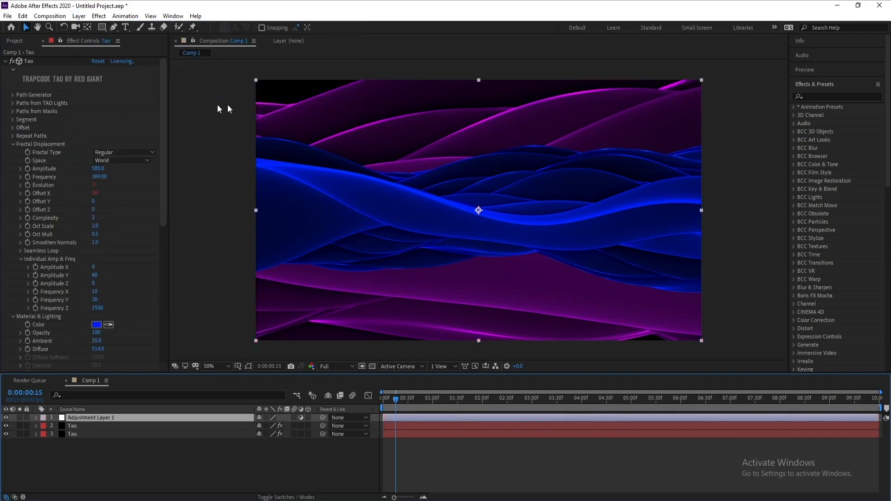
Step: Apply the Stylize Glow effect to the adjustment layer and set its Glow Radius to 80
left_click(99, 17)
mouse_move(232, 55)
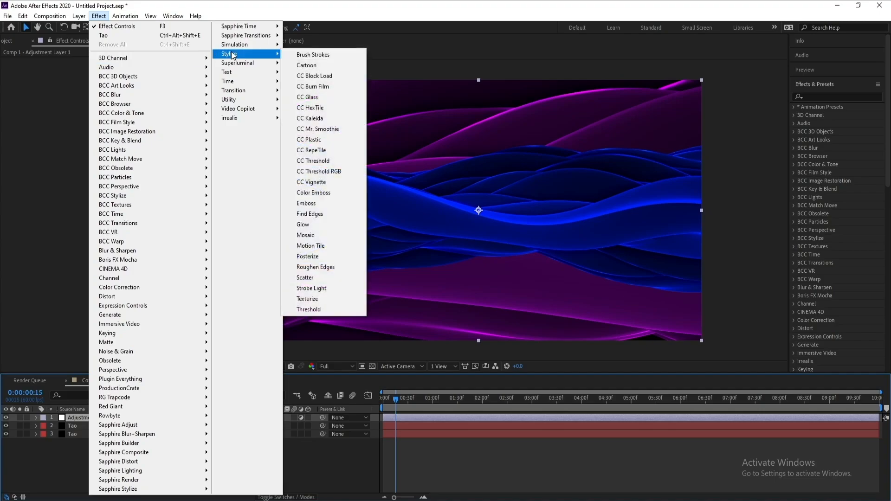
left_click(347, 224)
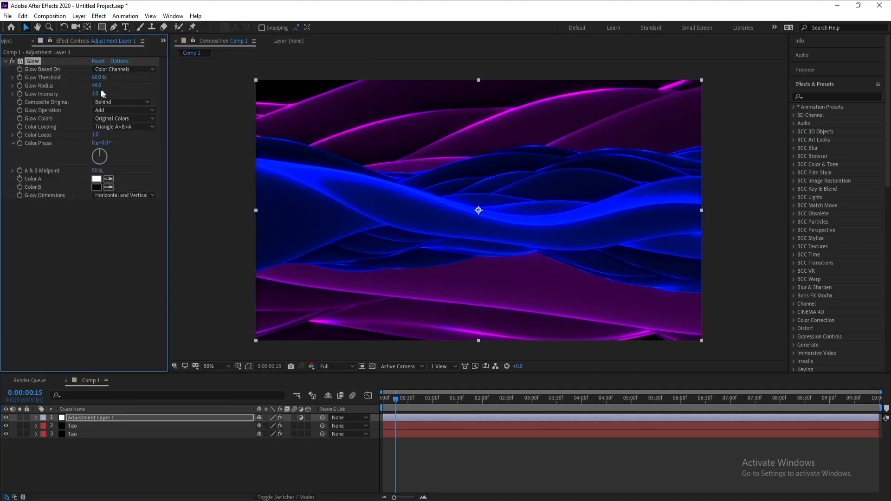
left_click(96, 86)
type("8")
key("Return")
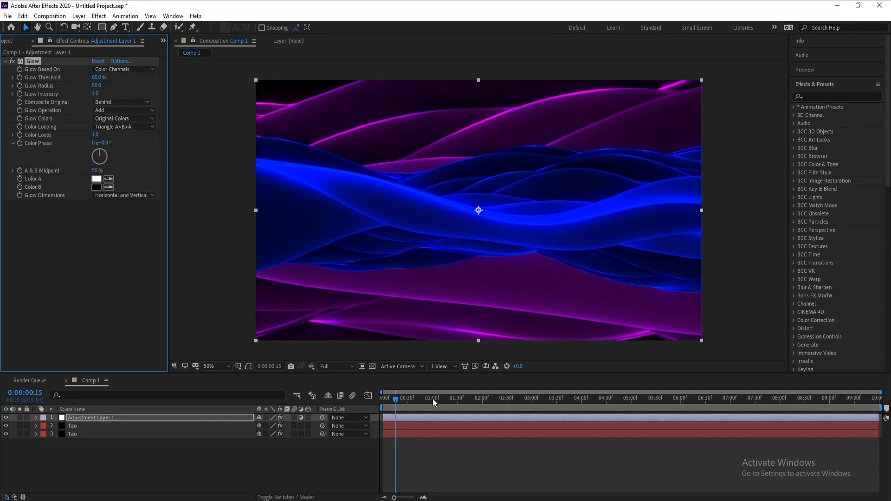